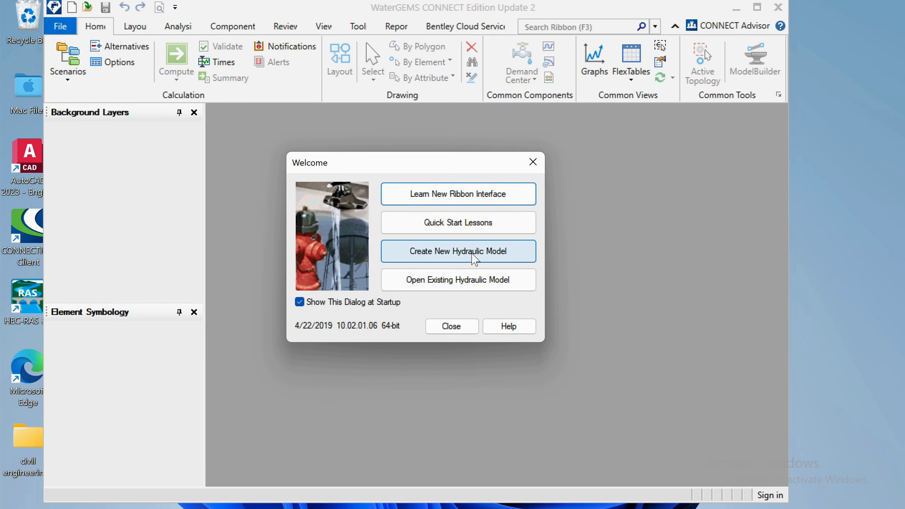
- Create a new hydraulic model and choose SI as the default unit system for new hydraulic models
left_click(471, 254)
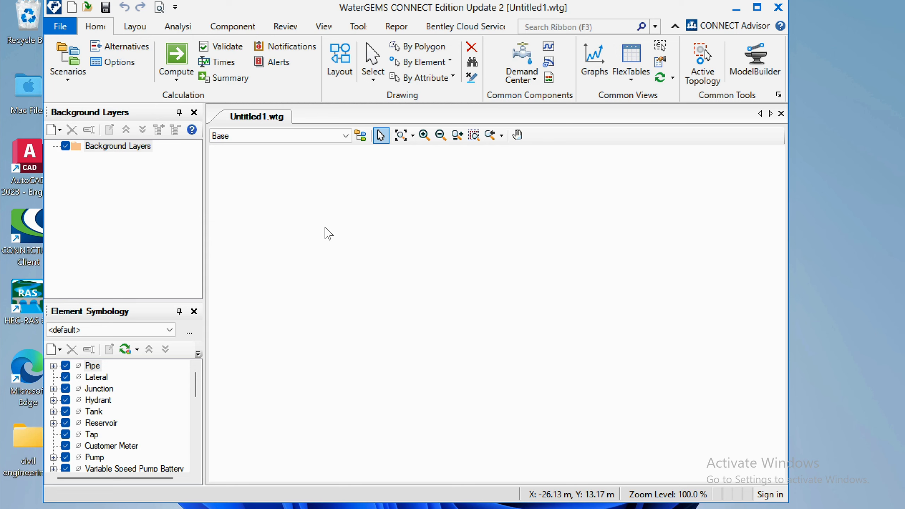
left_click(368, 30)
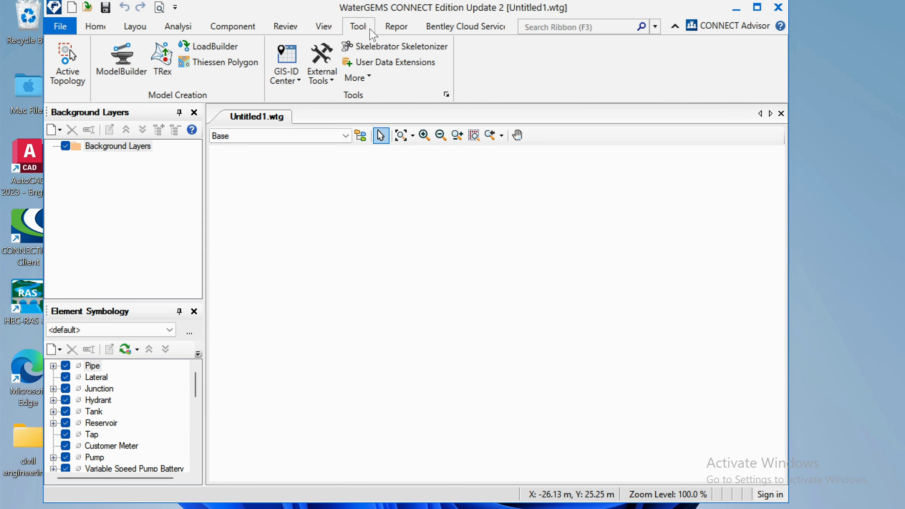
left_click(446, 94)
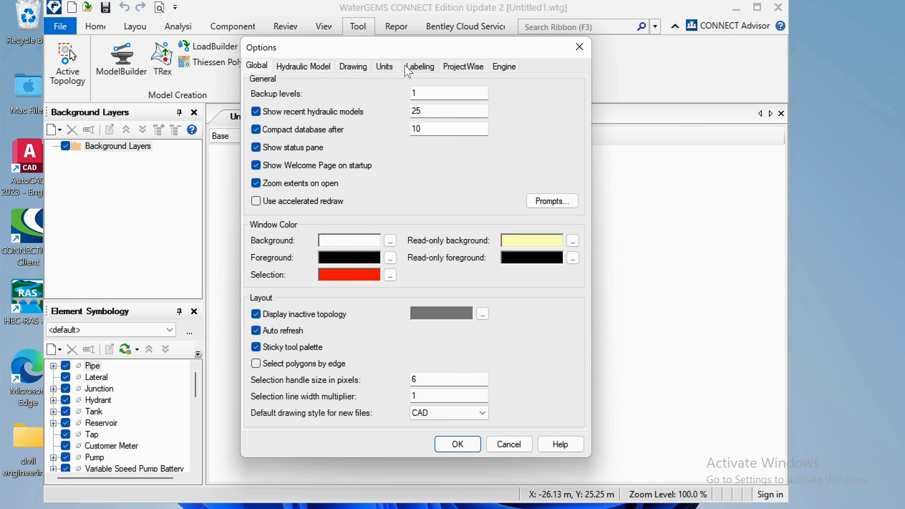
left_click(395, 67)
left_click(515, 103)
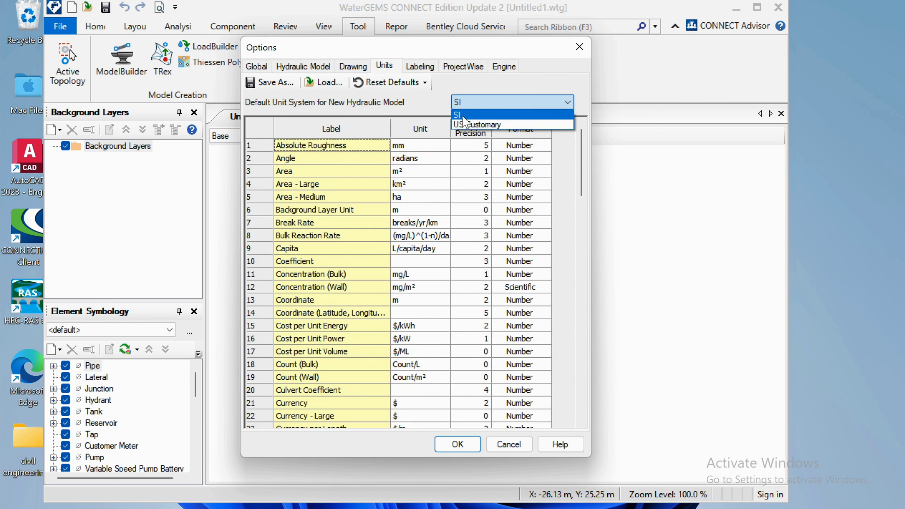
left_click(473, 115)
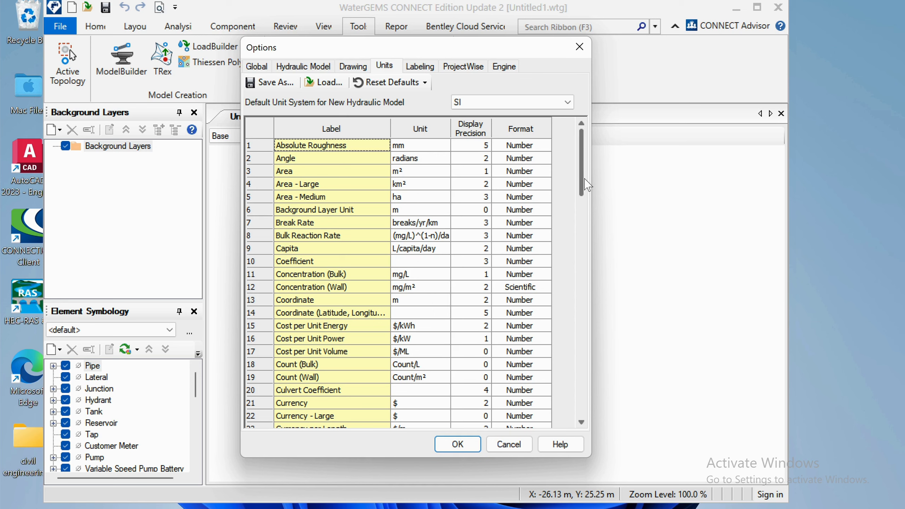
- Switch the Diameter unit to m and set it back to mm
left_click_drag(585, 179, 600, 243)
left_click(404, 364)
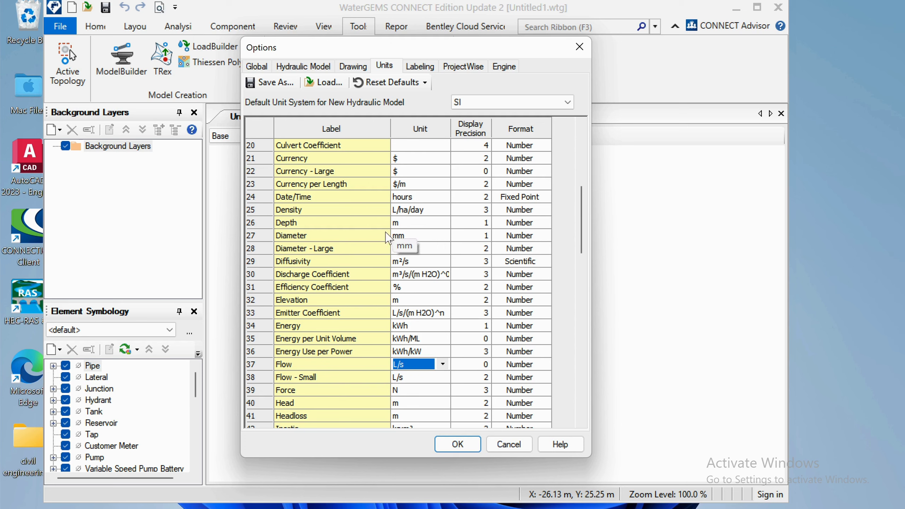
left_click(437, 236)
left_click(442, 235)
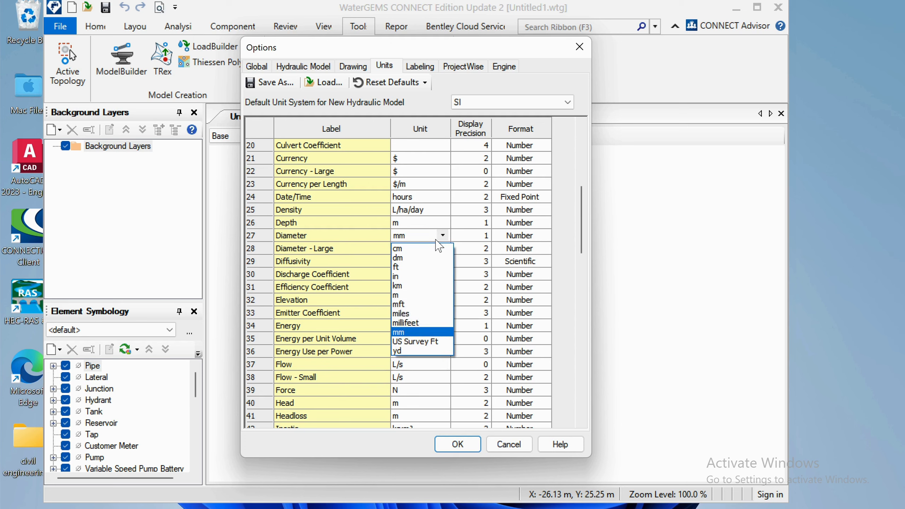
left_click(419, 296)
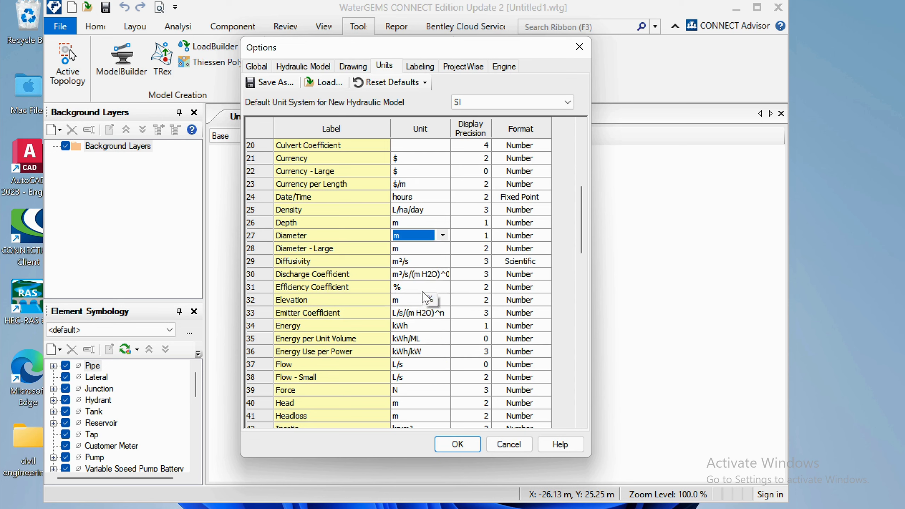
key("Up")
- Examine the units for diameter, flow, headloss, length and mass in the unit settings list
left_click(412, 249)
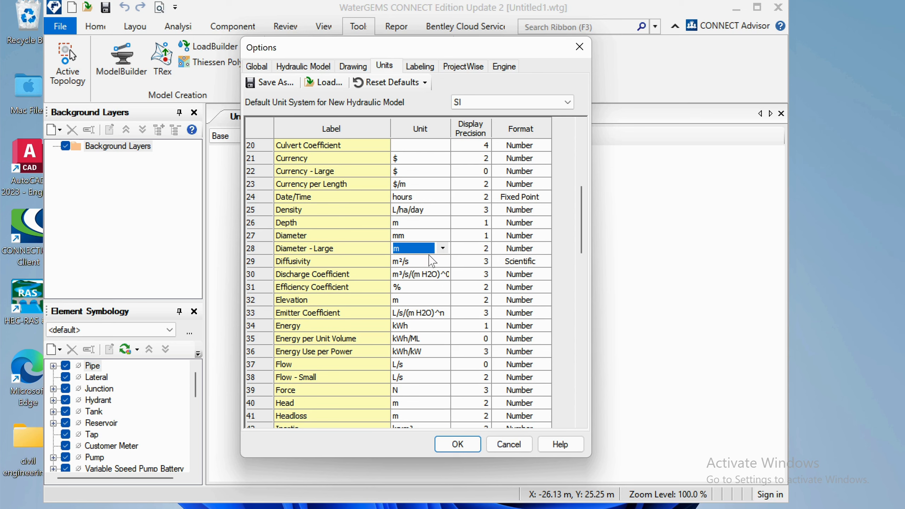
scroll(432, 261, "down", 12)
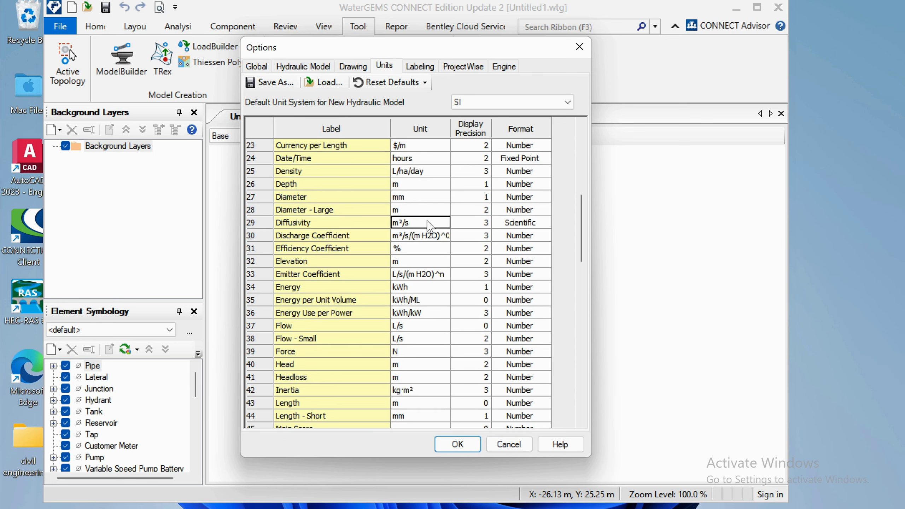
scroll(432, 261, "up", 18)
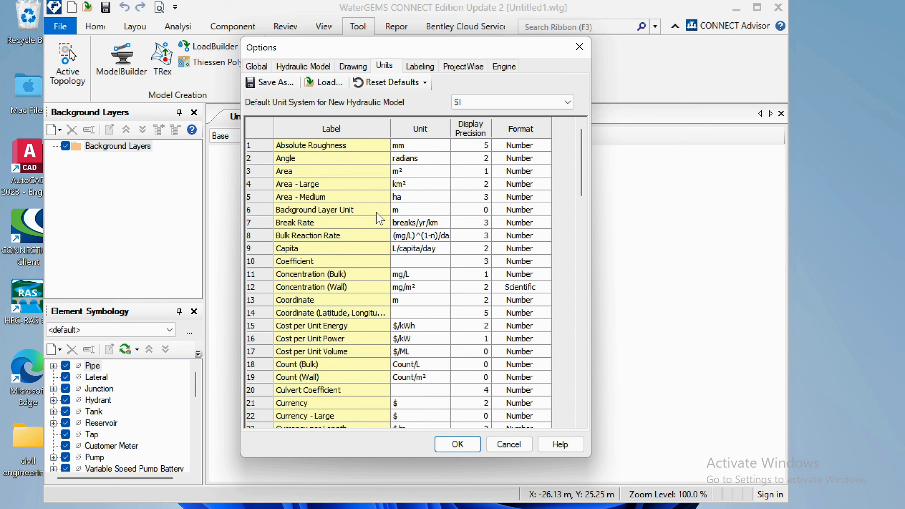
scroll(398, 233, "down", 9)
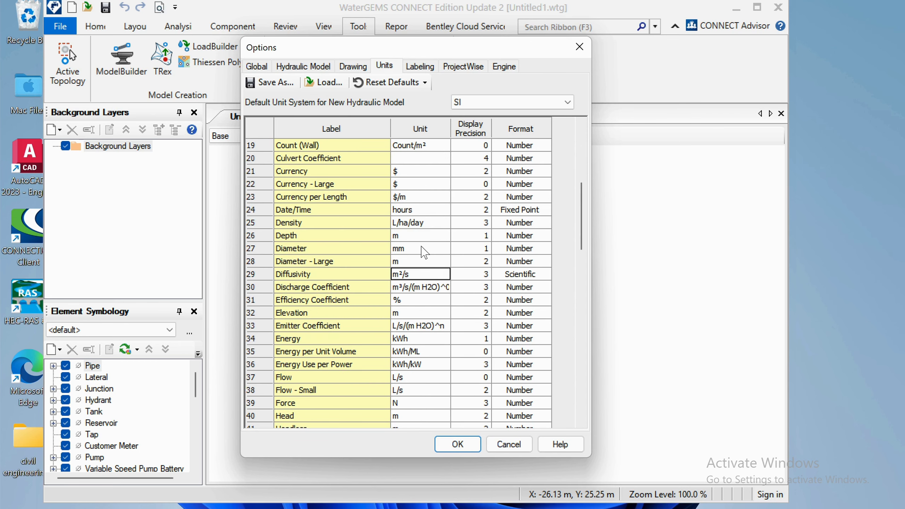
scroll(424, 252, "down", 1)
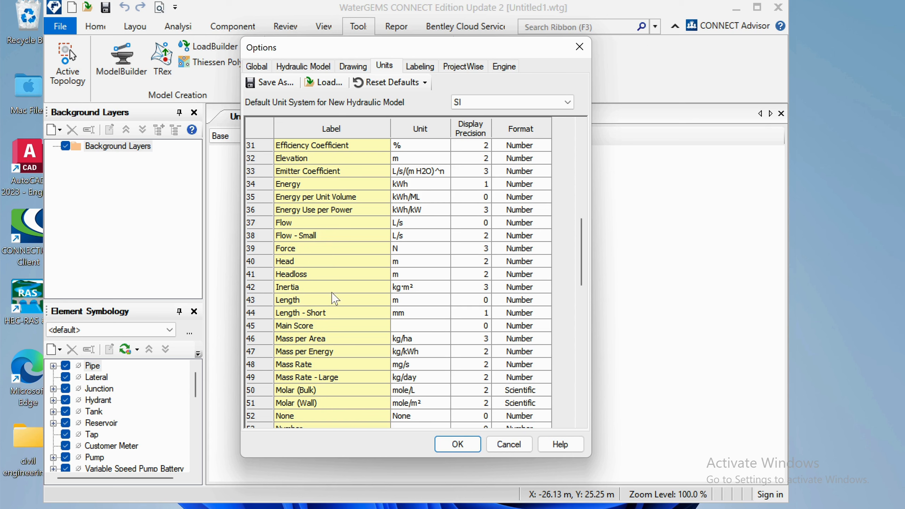
left_click(405, 279)
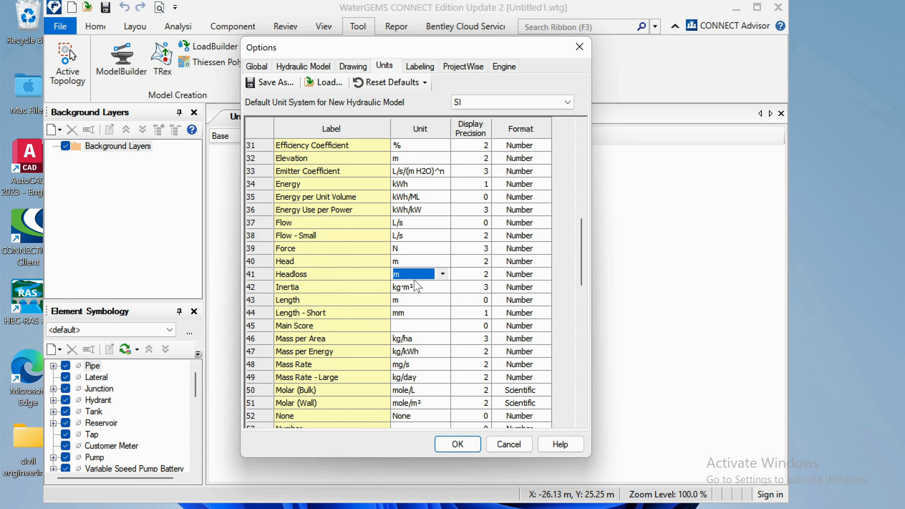
left_click(422, 312)
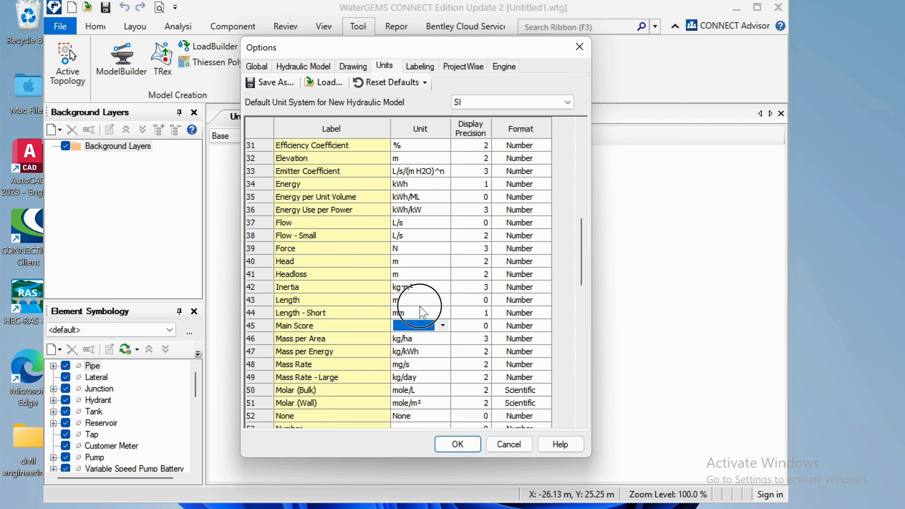
key("Down")
key("Down")
key("Down")
left_click(430, 340)
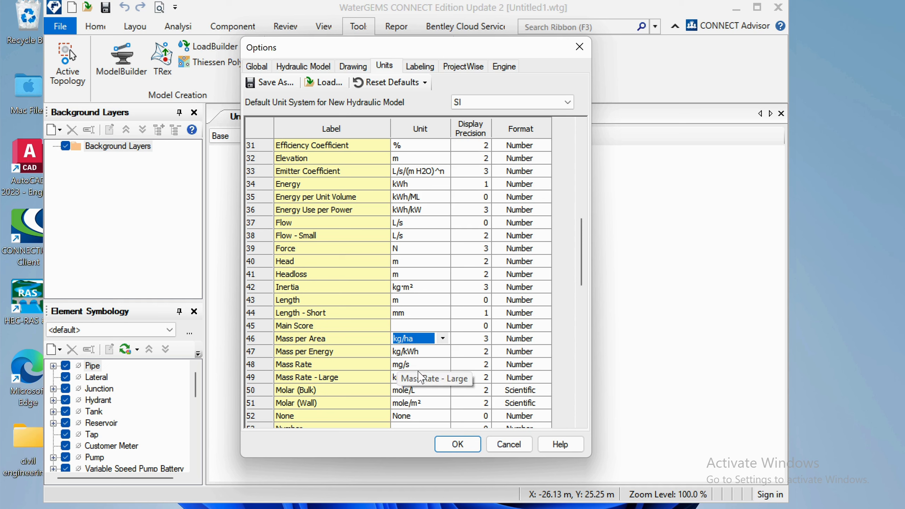
- Examine the Pressure and Pressure Loss units and the remaining entries down to the end of the unit list
scroll(463, 374, "up", 7)
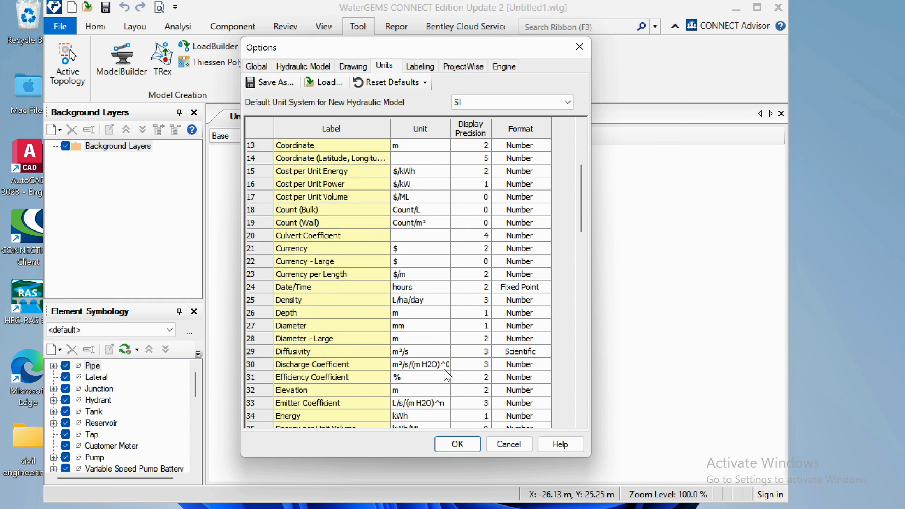
scroll(448, 375, "down", 11)
left_click(413, 313)
left_click(413, 326)
left_click(432, 341)
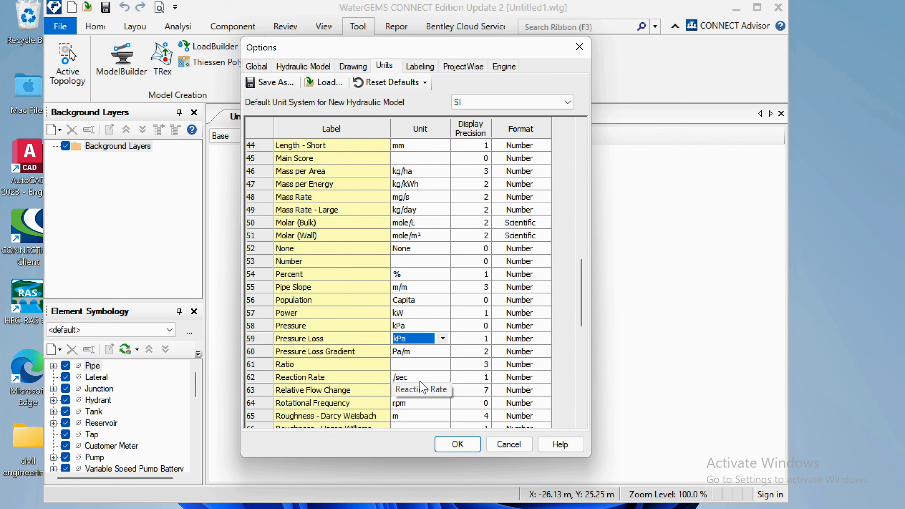
scroll(422, 387, "up", 1)
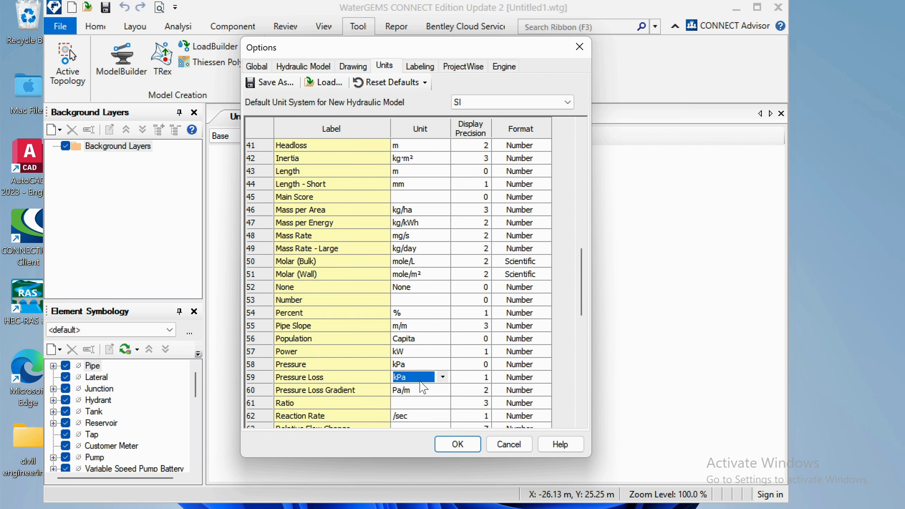
scroll(422, 387, "down", 10)
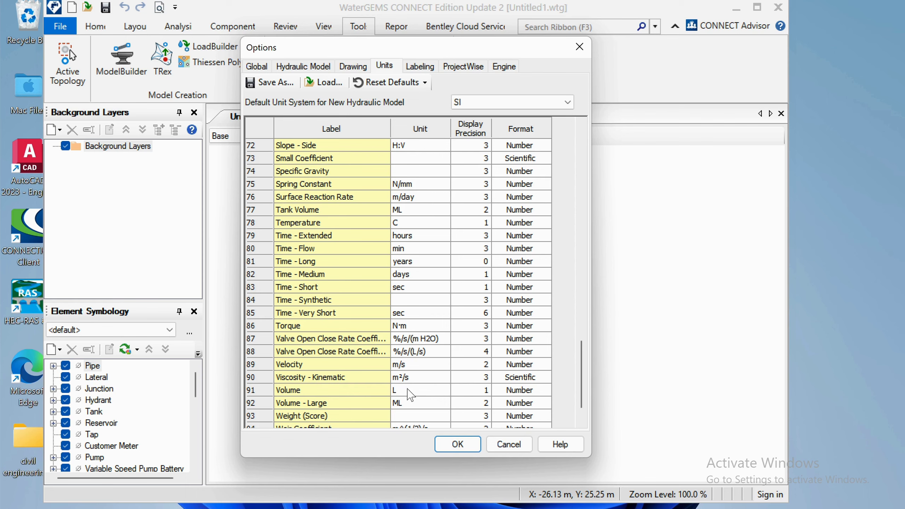
scroll(410, 396, "up", 1)
scroll(410, 395, "down", 2)
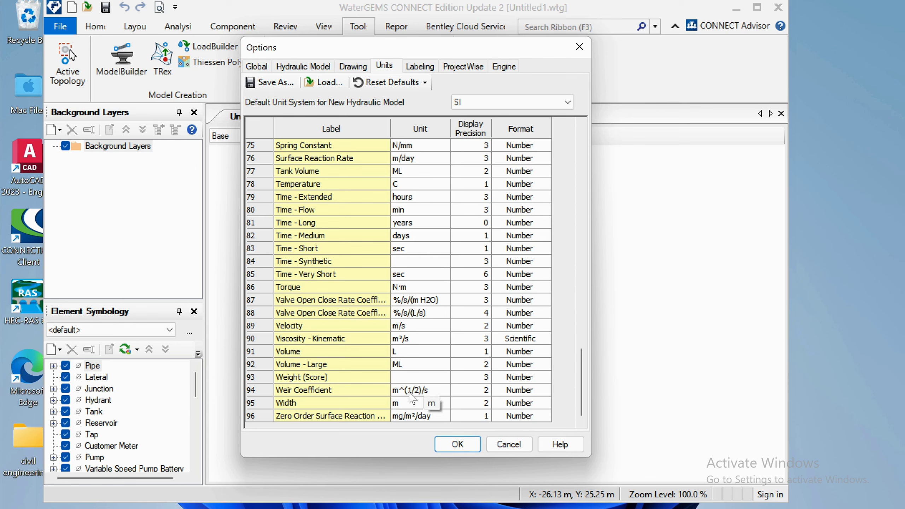
- Check the full unit list once more from beginning to end and accept the unit options
scroll(412, 398, "up", 20)
scroll(412, 398, "down", 14)
scroll(412, 398, "up", 14)
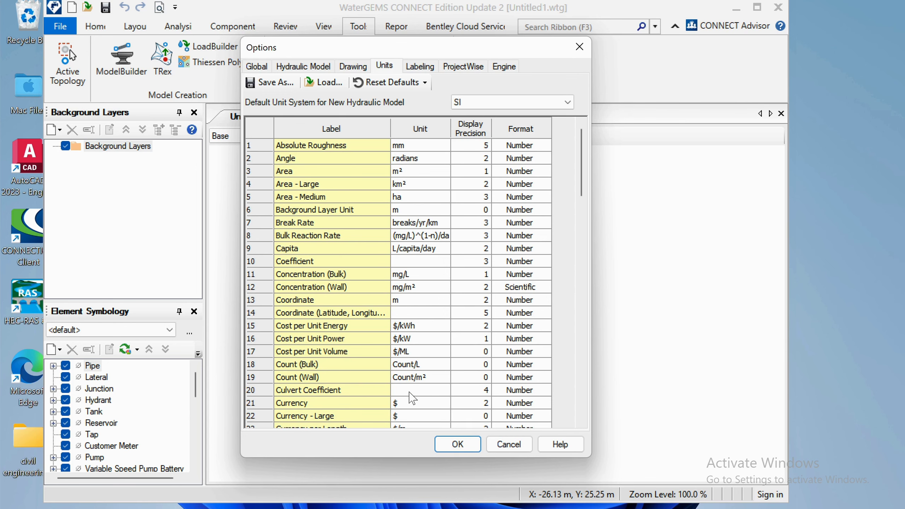
scroll(425, 392, "down", 20)
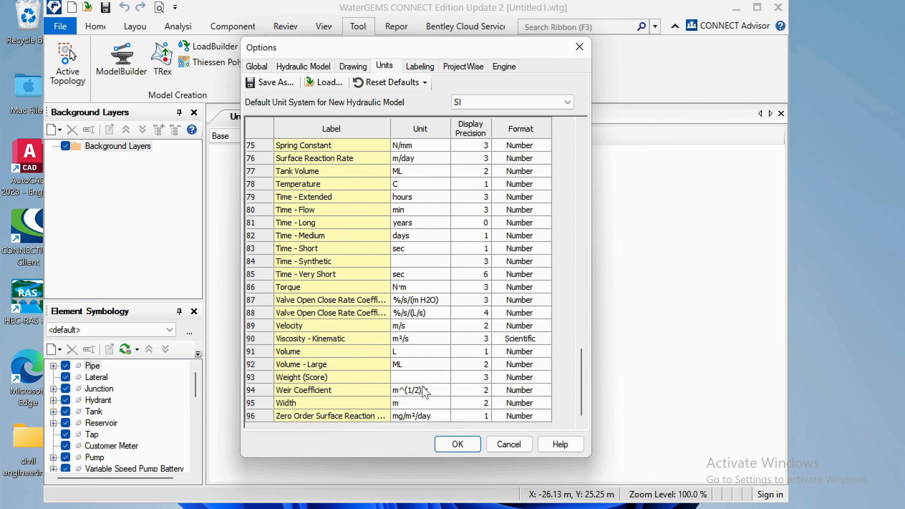
scroll(426, 392, "up", 20)
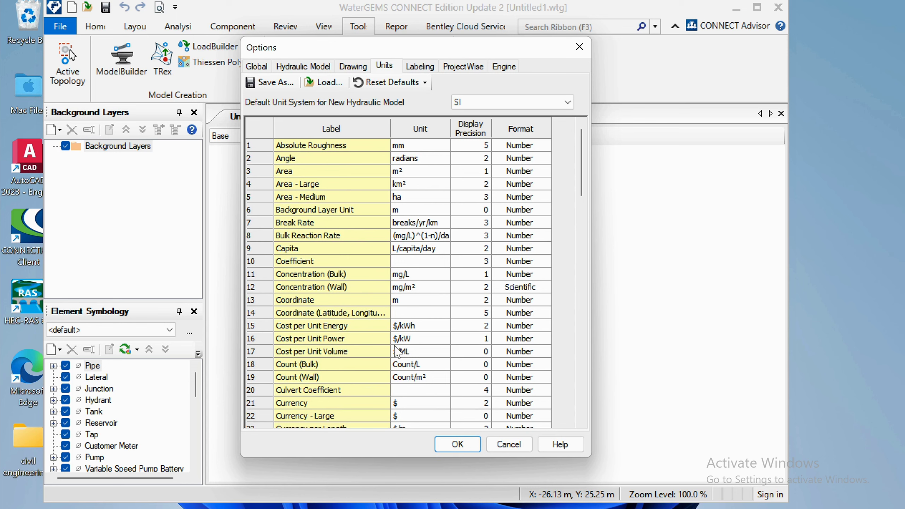
left_click(458, 444)
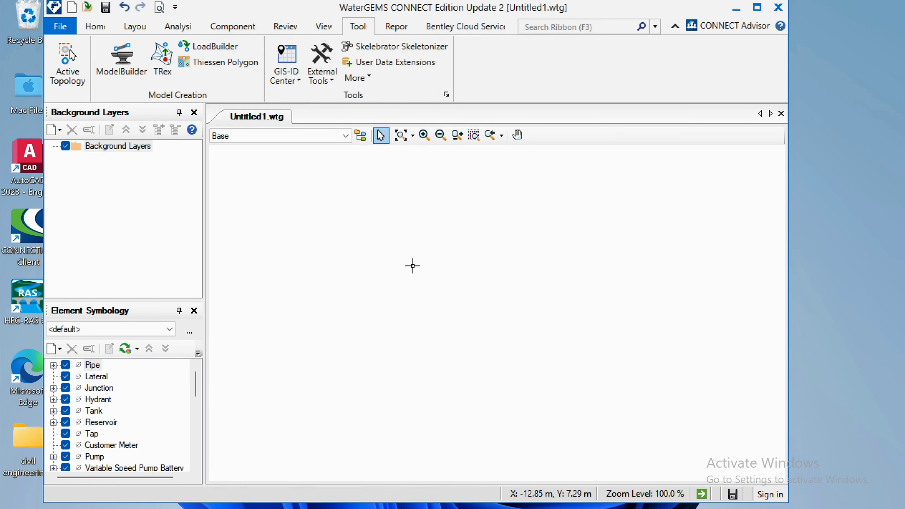
left_click_drag(413, 265, 659, 289)
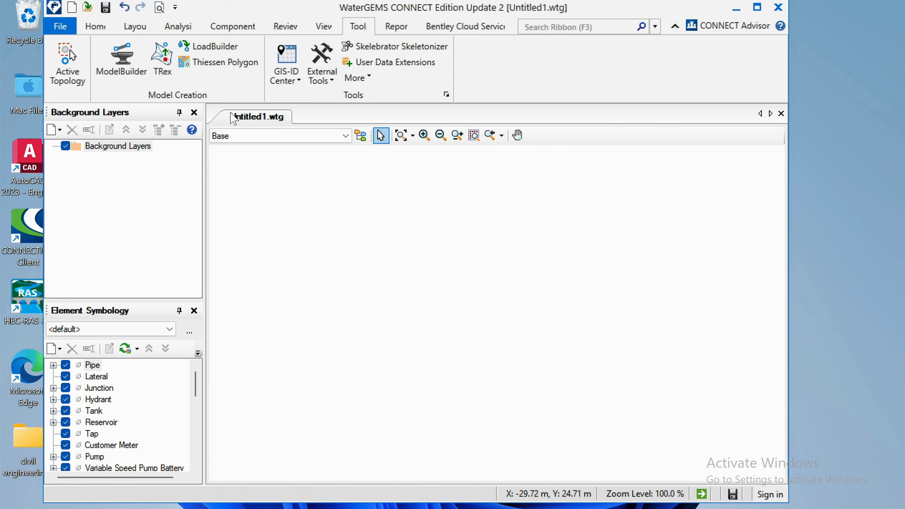
- Save the model to the Desktop as a WaterGEMS hydraulic model file named watergemstutorialproject
left_click(61, 26)
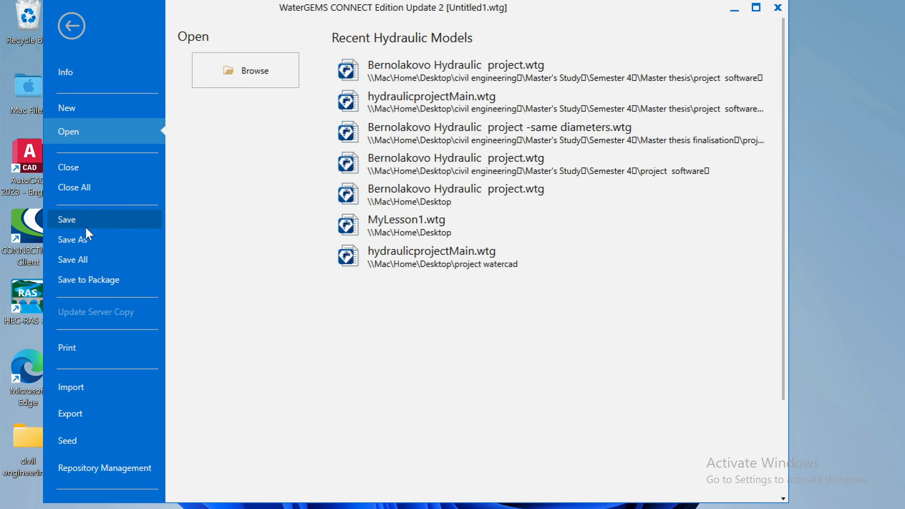
left_click(89, 238)
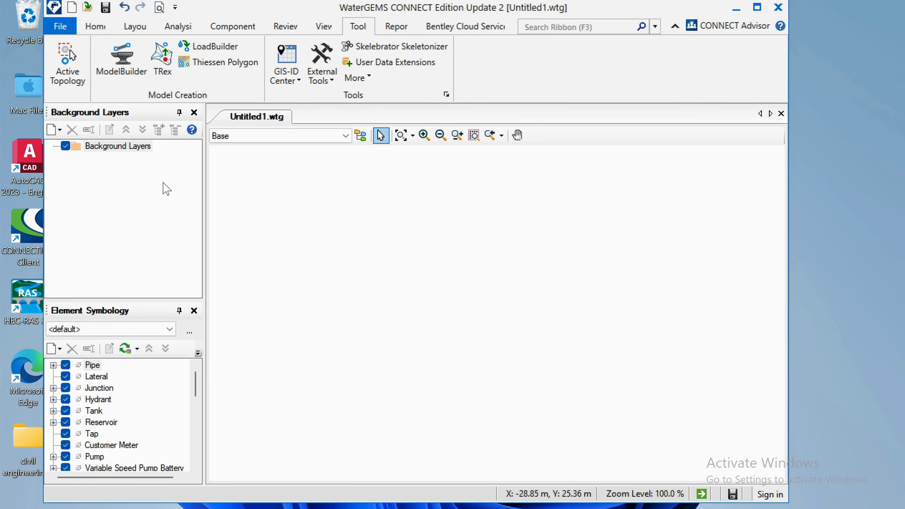
left_click_drag(287, 21, 467, 23)
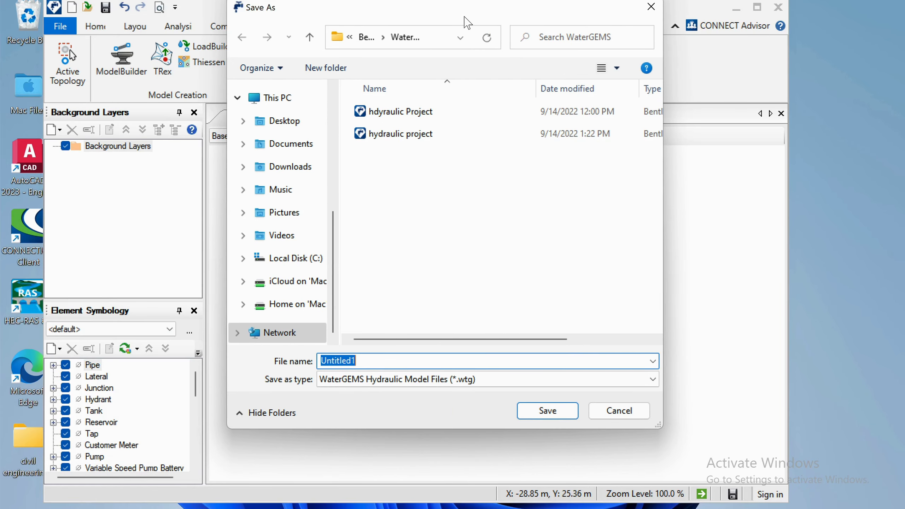
key("BackSpace")
type("wa")
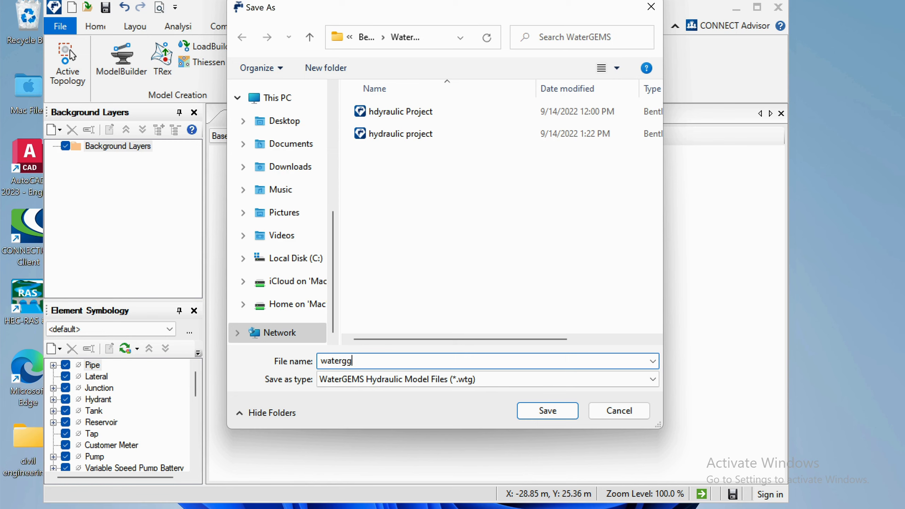
type("tergemsti=")
type("oject")
left_click(304, 122)
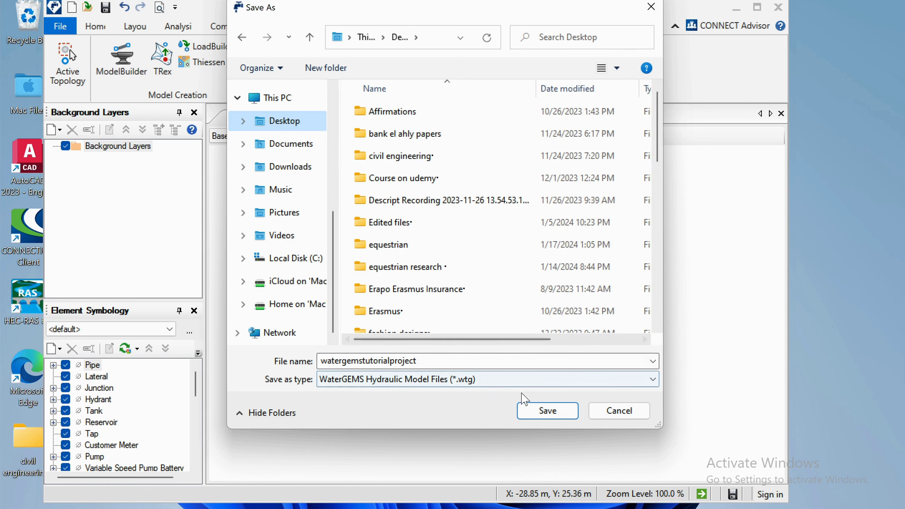
left_click(548, 416)
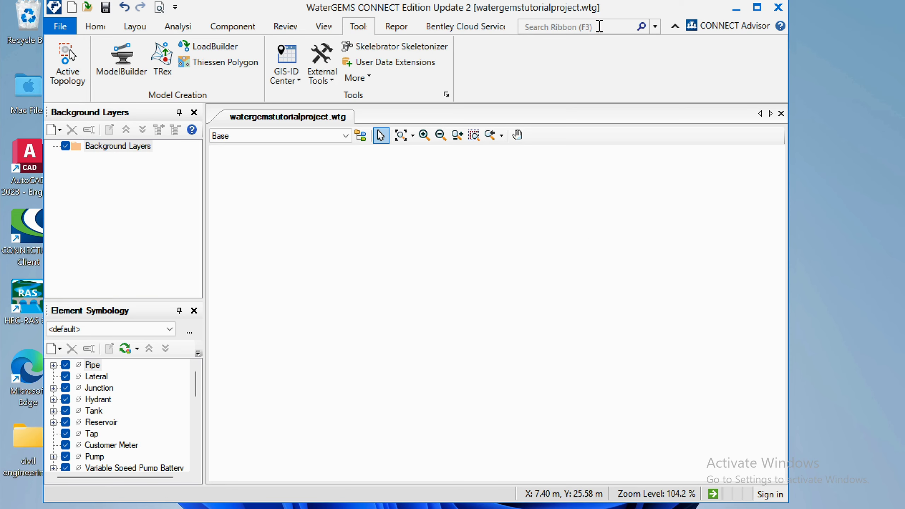
- Create a new folder named project on the Desktop, moving the model window out of the way
left_click_drag(675, 7, 663, 508)
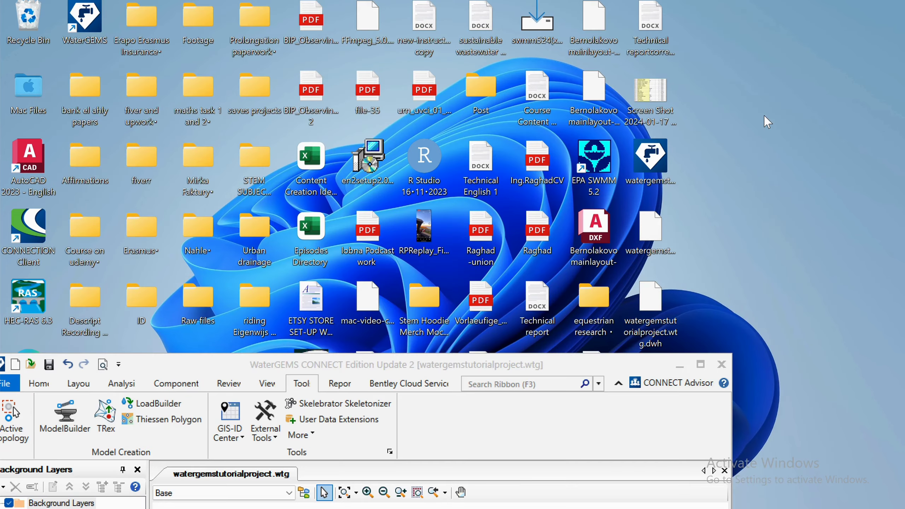
right_click(729, 167)
mouse_move(609, 281)
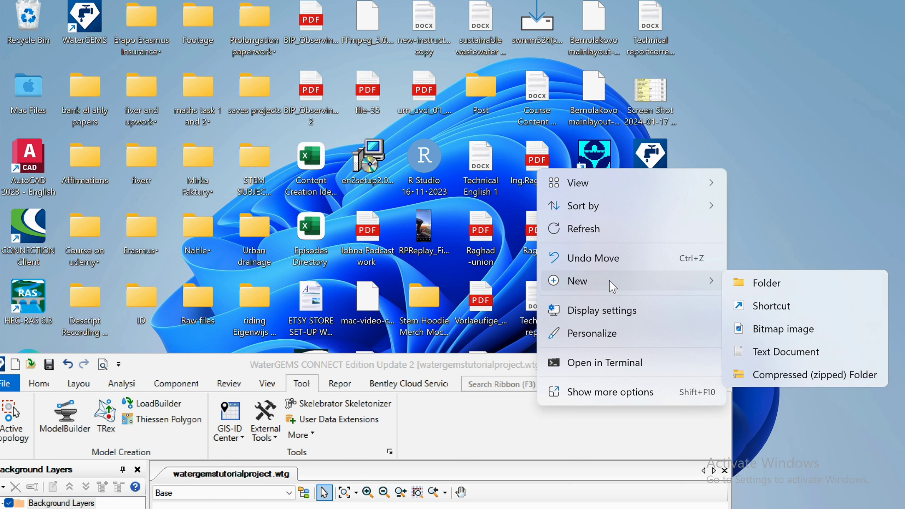
left_click(750, 280)
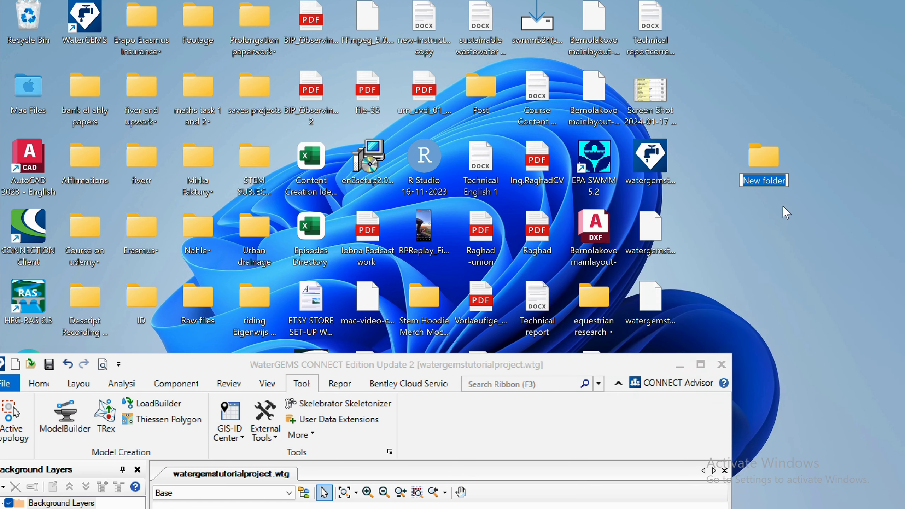
type("project")
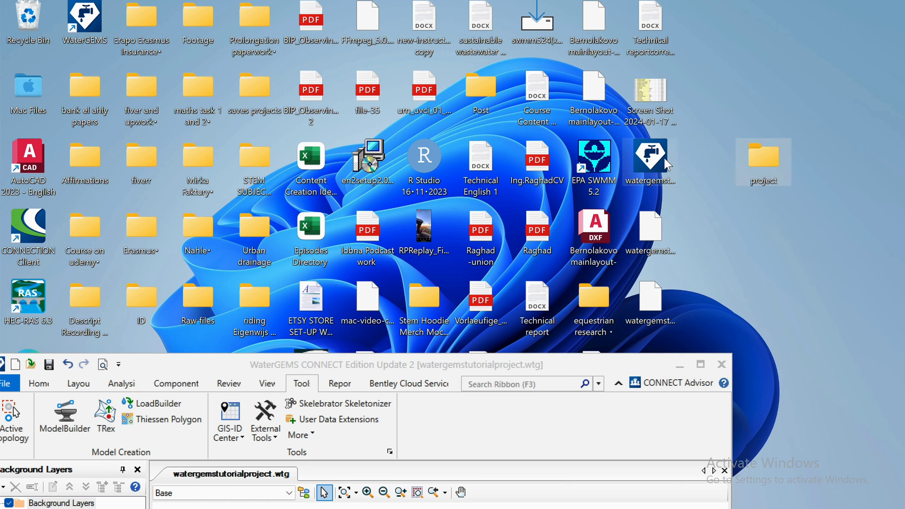
- Move the saved watergemstutorialproject files into the project folder and check the folder's contents
left_click_drag(664, 158, 778, 158)
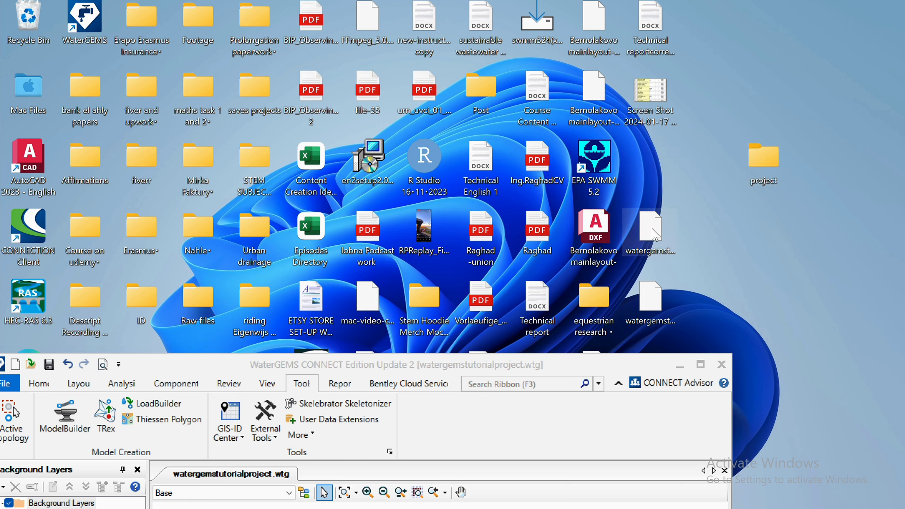
left_click_drag(650, 236, 766, 166)
double_click(766, 164)
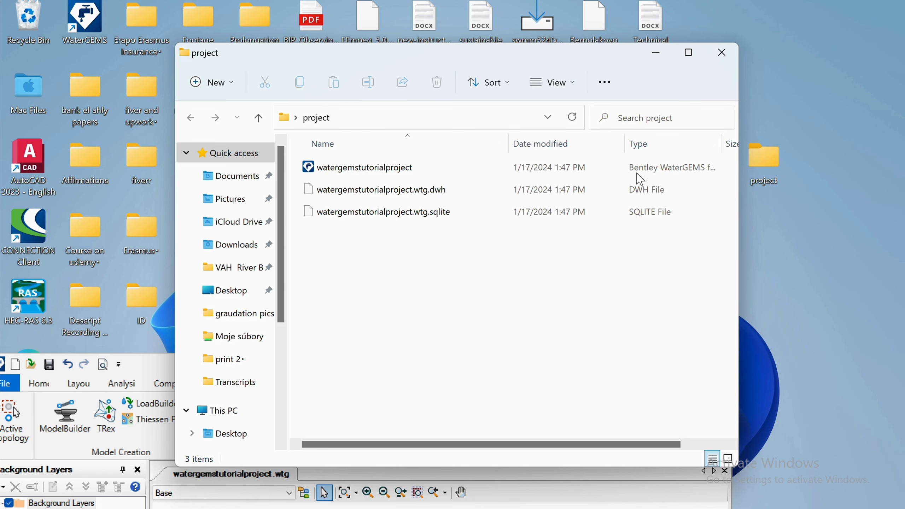
left_click(717, 54)
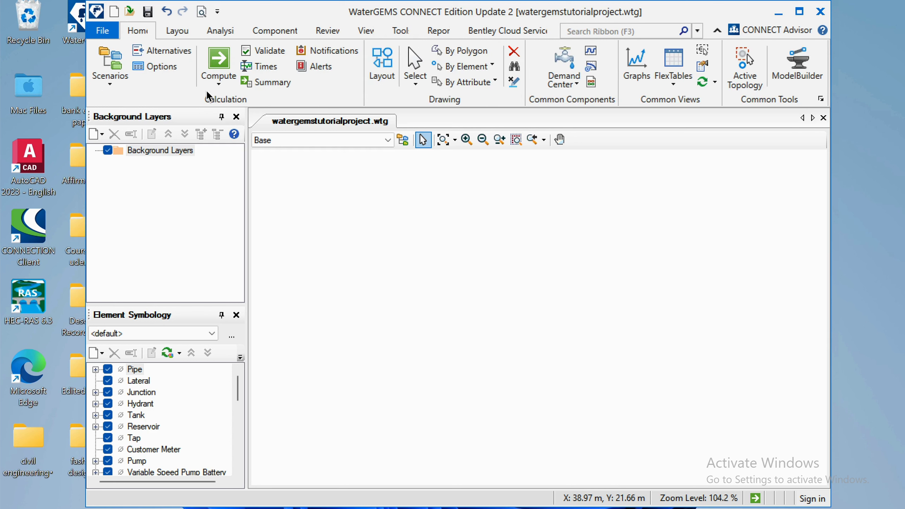
- Enable accelerated redraw in the global options and accept the settings
left_click(401, 31)
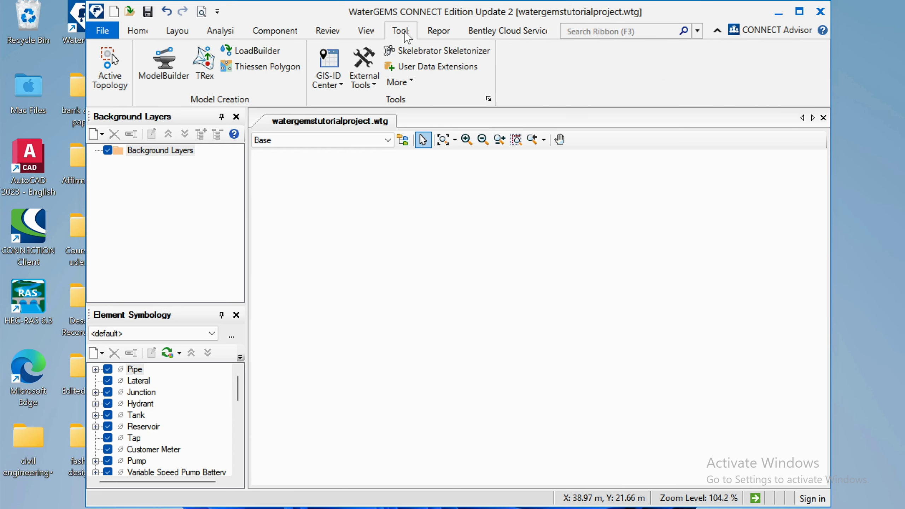
left_click(488, 99)
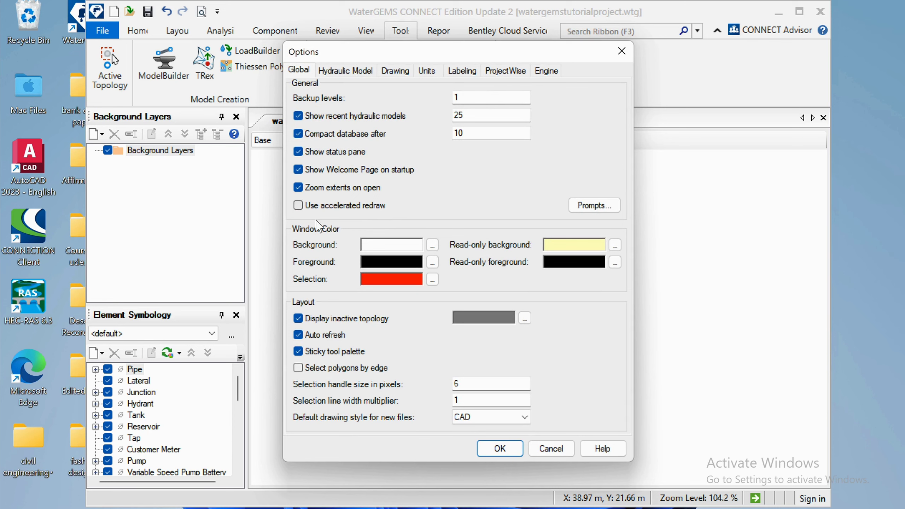
left_click(302, 205)
left_click(509, 452)
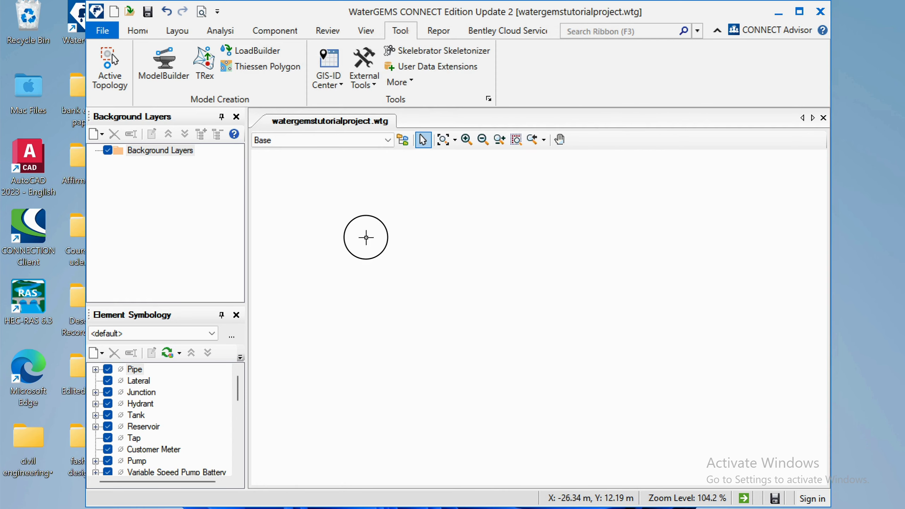
- Reopen the global options to check the accelerated redraw setting, then accept them again
mouse_move(365, 238)
left_mouse_down()
mouse_move(513, 343)
mouse_move(413, 289)
mouse_move(369, 297)
mouse_move(317, 404)
mouse_move(502, 341)
mouse_move(369, 271)
mouse_move(392, 296)
mouse_move(461, 247)
mouse_move(583, 437)
left_mouse_up()
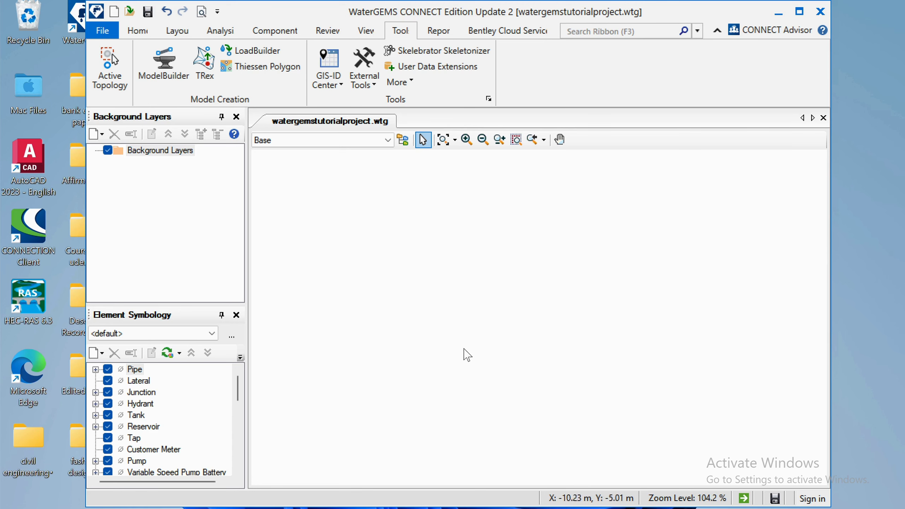
left_click(488, 98)
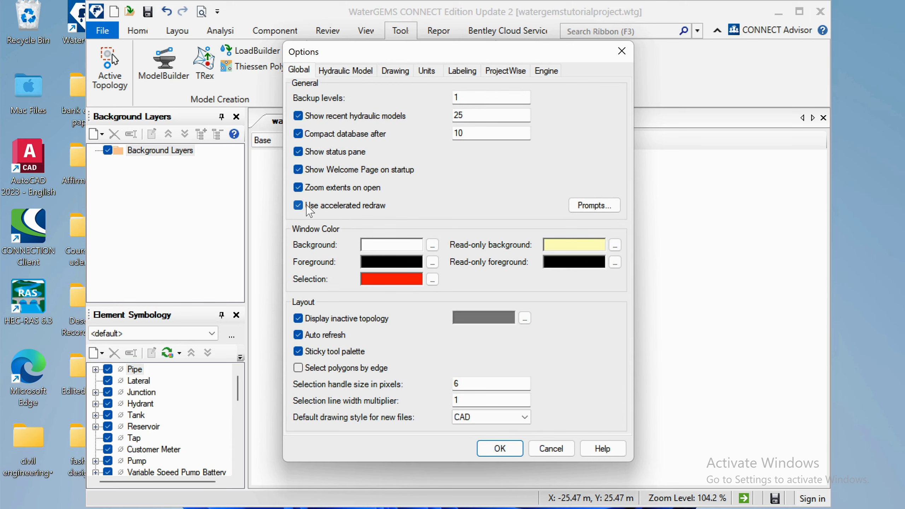
left_click(500, 448)
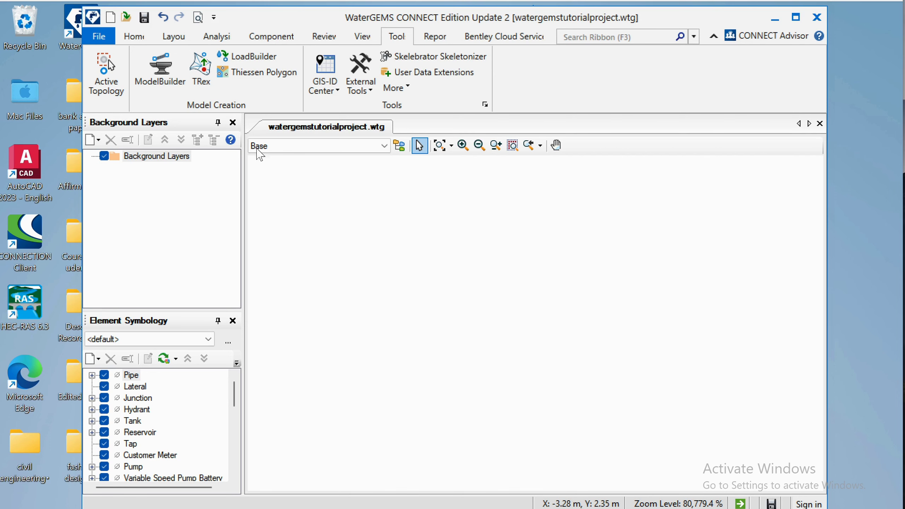
- Start adding a new file-based background layer and browse the Desktop for the folder that holds the drawing
right_click(182, 158)
mouse_move(218, 168)
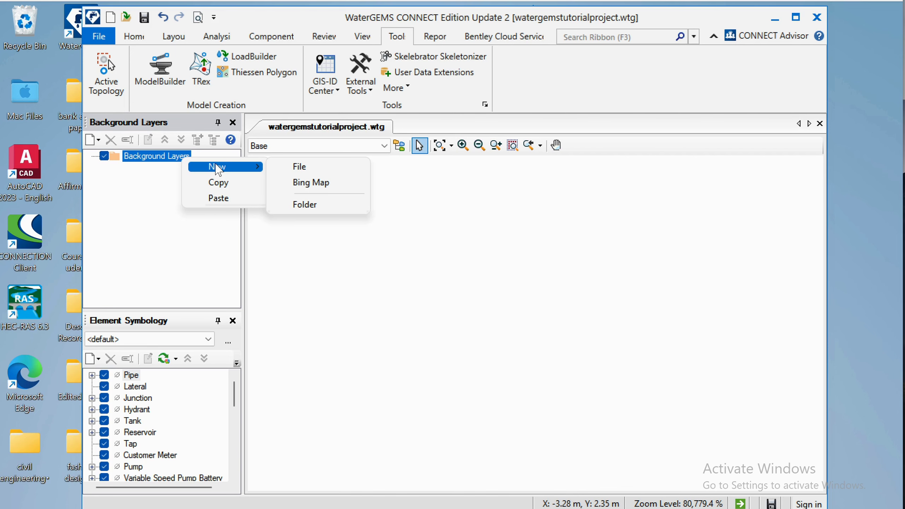
left_click(299, 166)
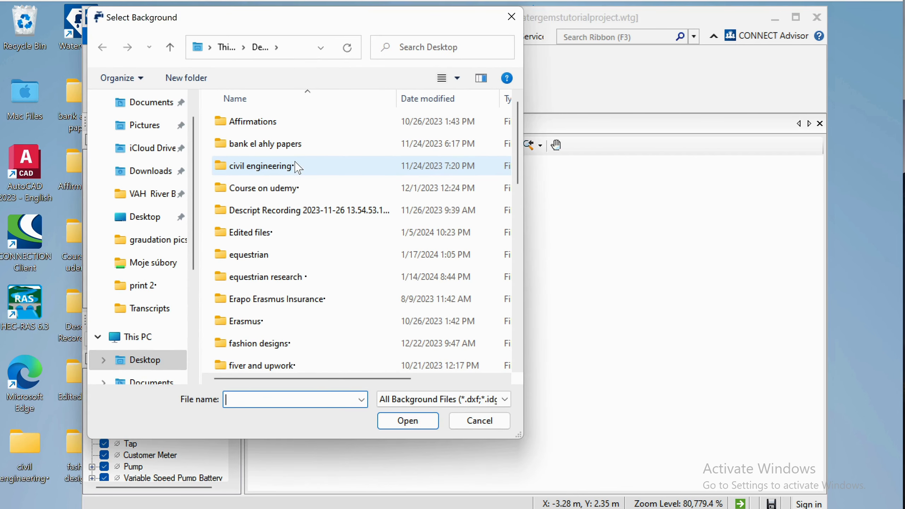
left_click_drag(374, 24, 460, 44)
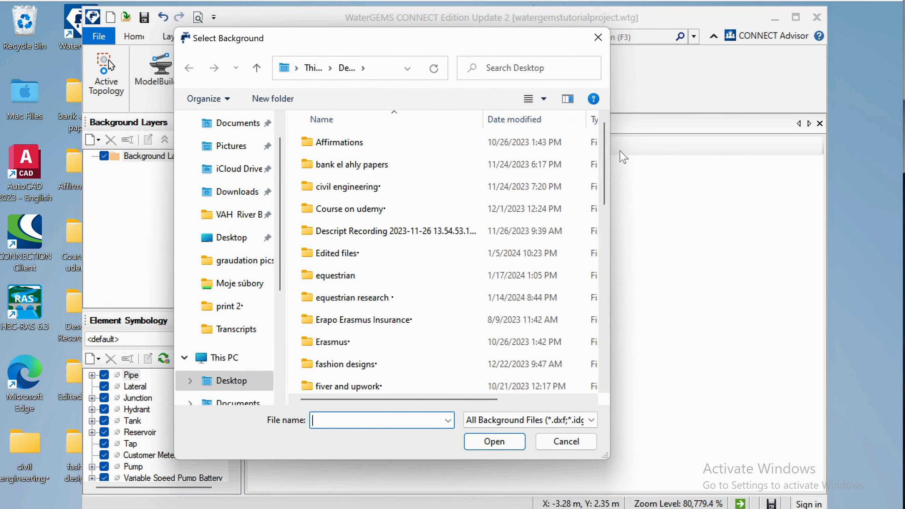
left_click_drag(619, 158, 804, 187)
scroll(417, 260, "down", 9)
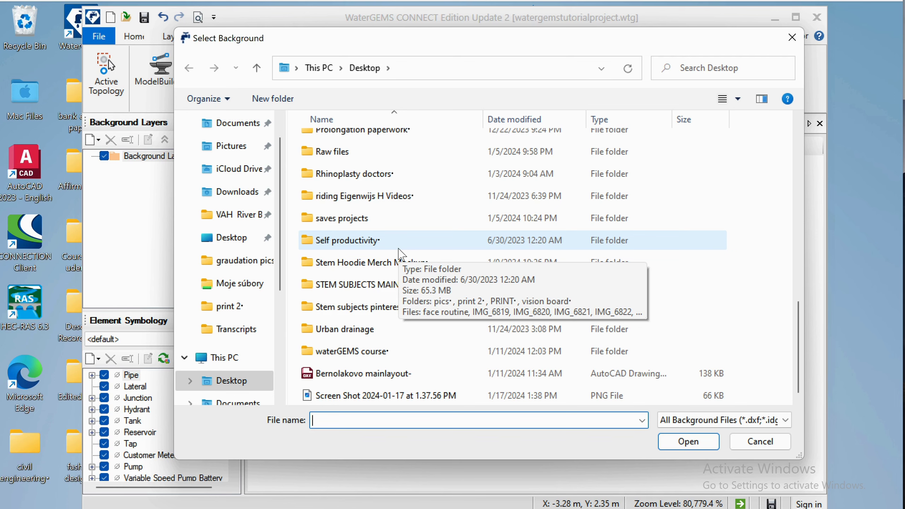
scroll(340, 243, "up", 9)
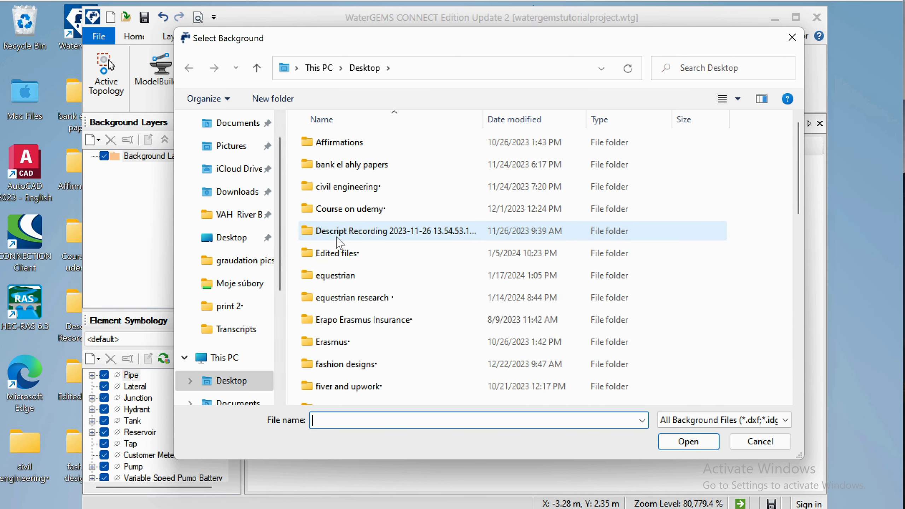
scroll(339, 244, "down", 9)
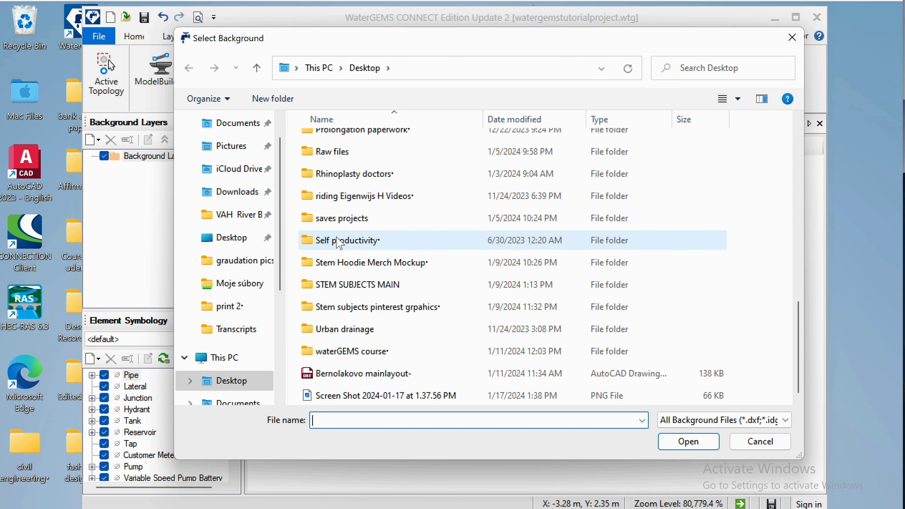
- Load the Bernolakovo Layout DXF from the waterGEMS course folder as a background layer with unit m and the default colour
double_click(360, 351)
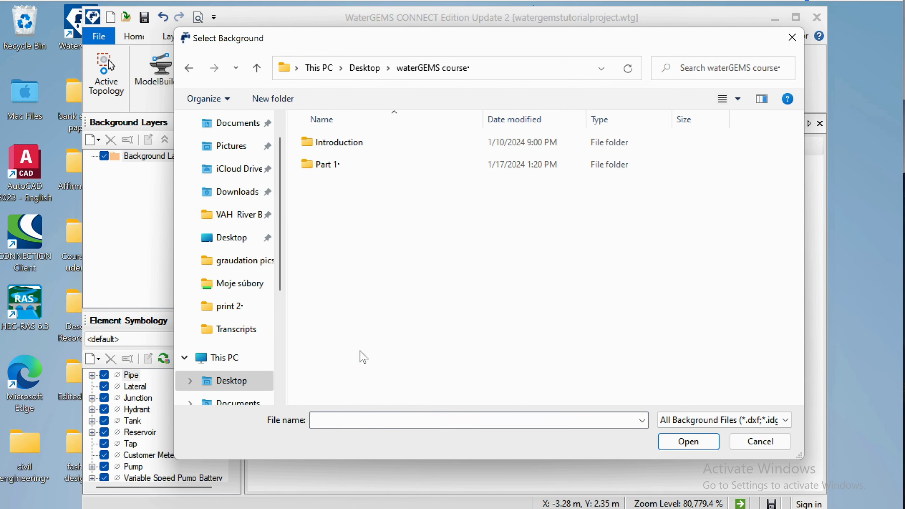
double_click(295, 158)
left_click(356, 149)
left_click(700, 445)
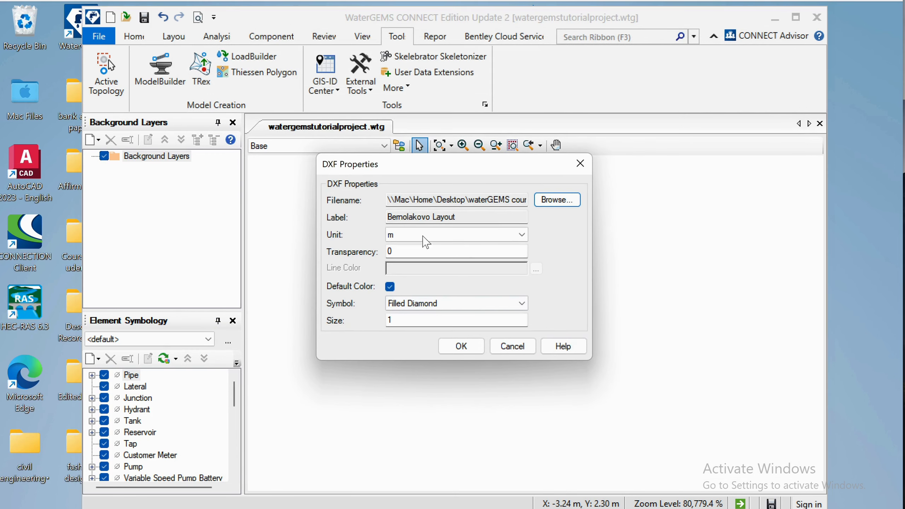
left_click(462, 346)
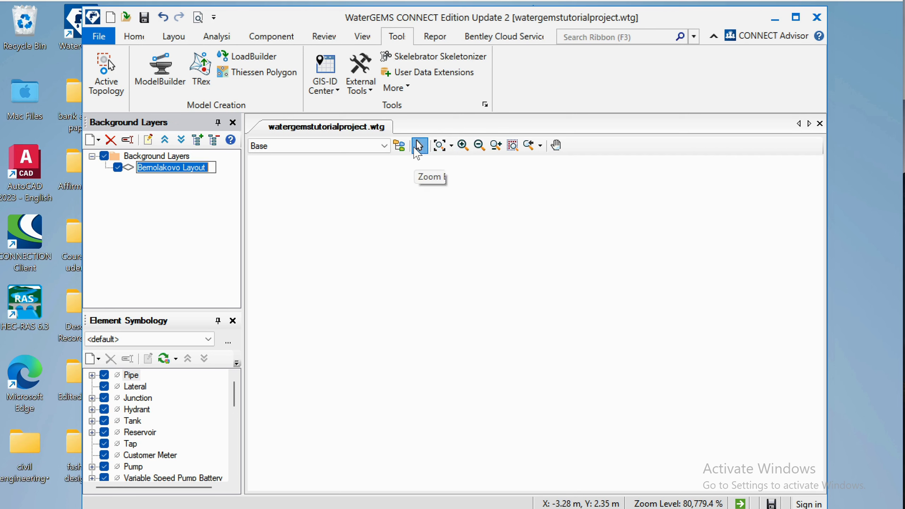
- Zoom to the full extents of the Bernolakovo background drawing and examine the network layout
left_click(443, 145)
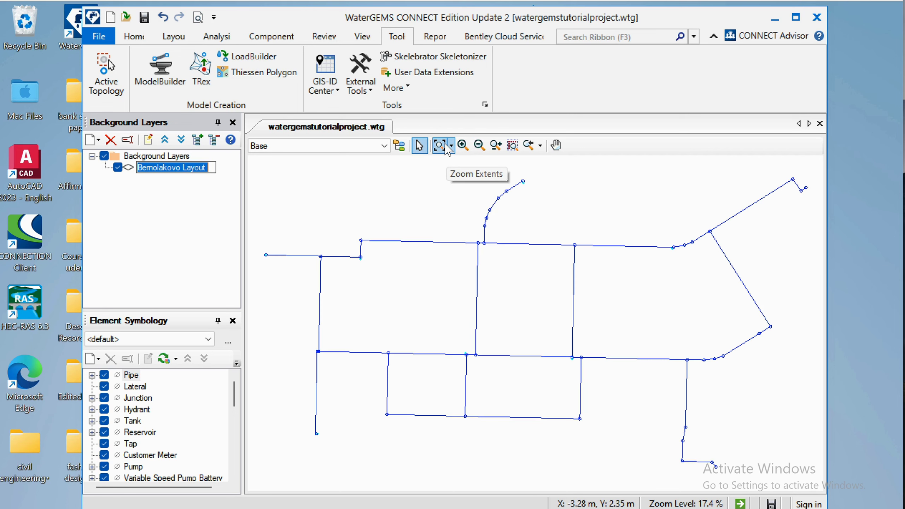
scroll(592, 295, "up", 1)
scroll(592, 295, "down", 1)
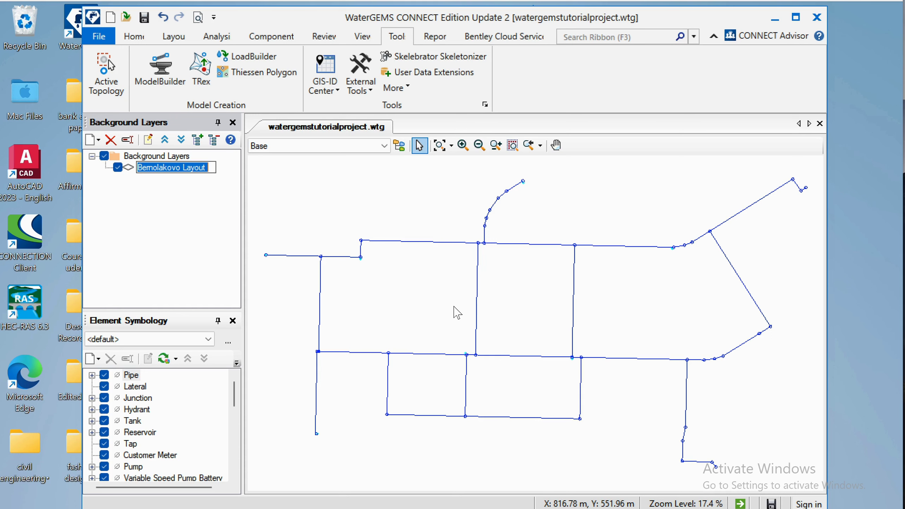
scroll(540, 298, "up", 1)
scroll(540, 295, "down", 1)
- Place three junctions in a triangular arrangement in the empty drawing area east of the background layout
left_click_drag(554, 275, 306, 275)
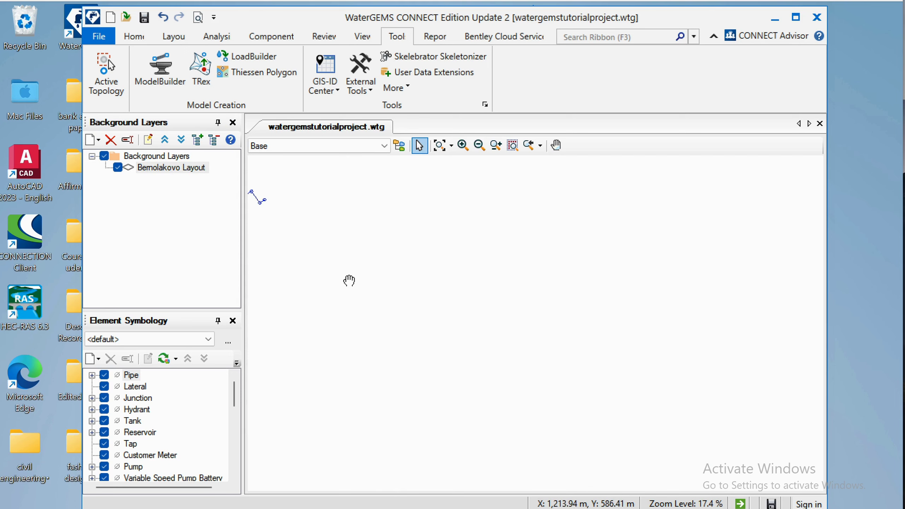
left_click(132, 37)
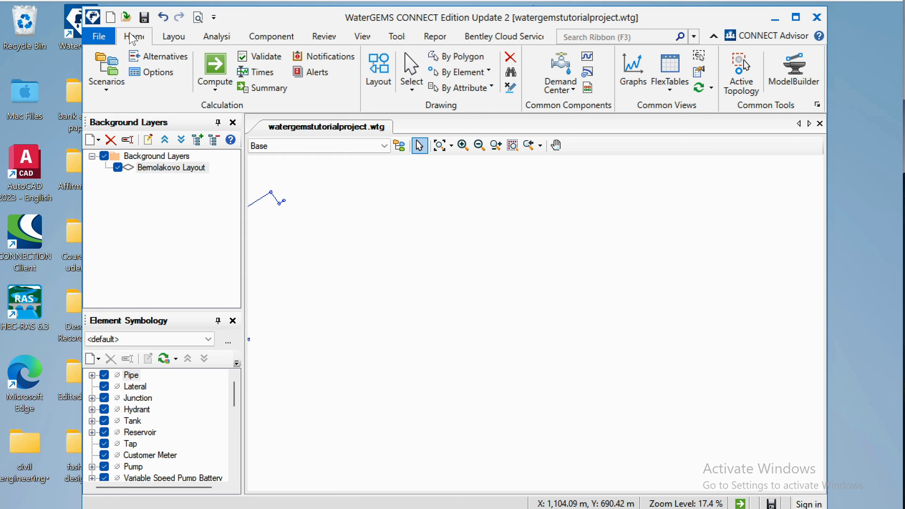
left_click(173, 37)
left_click(189, 72)
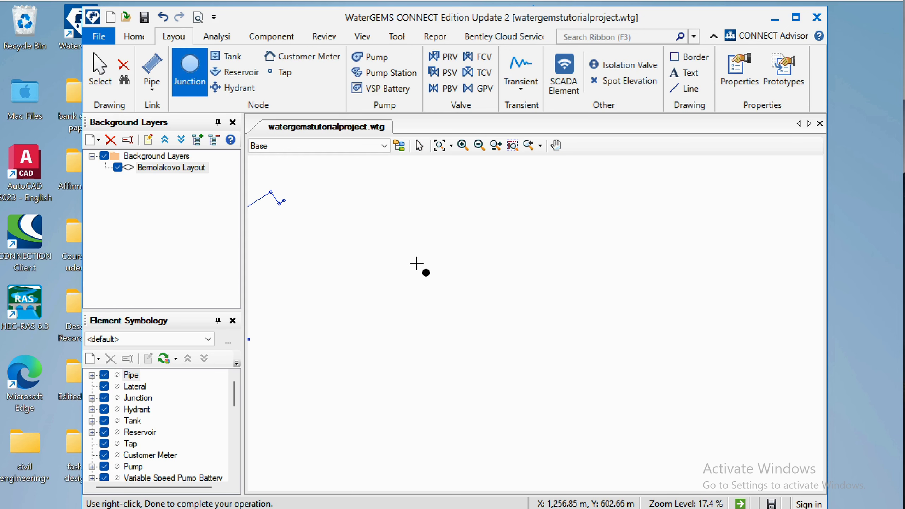
scroll(416, 263, "down", 2)
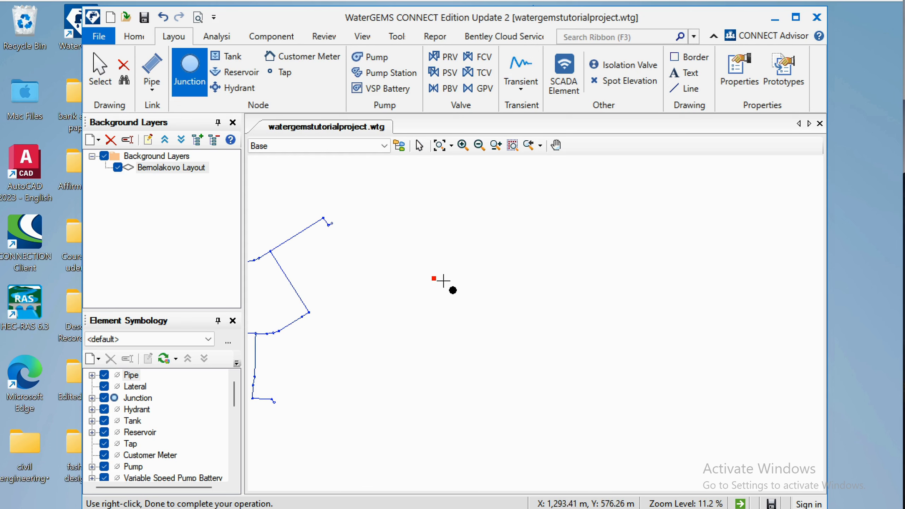
scroll(424, 280, "up", 8)
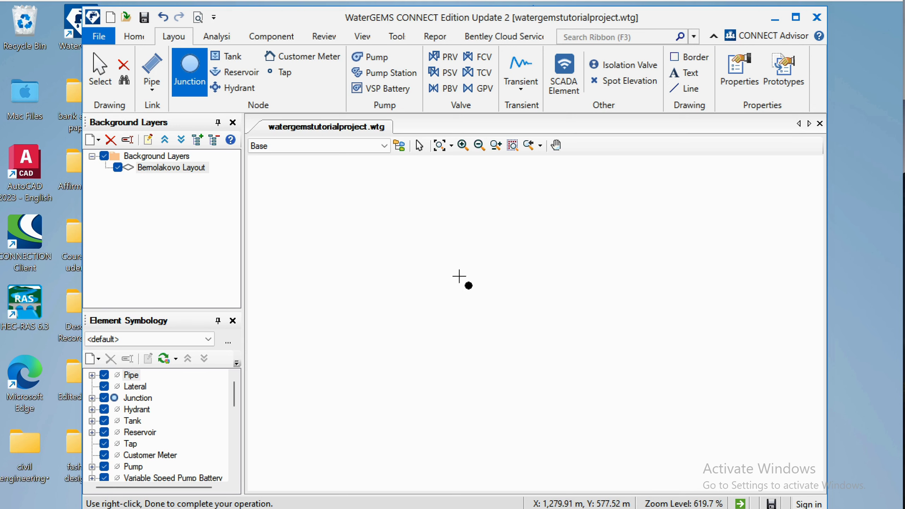
left_click_drag(459, 275, 400, 299)
scroll(400, 299, "up", 2)
left_click(498, 339)
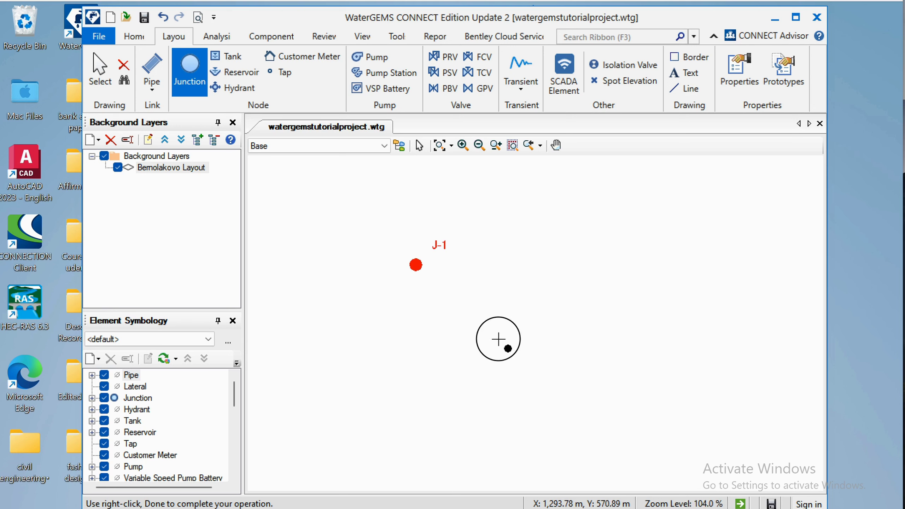
left_click(561, 230)
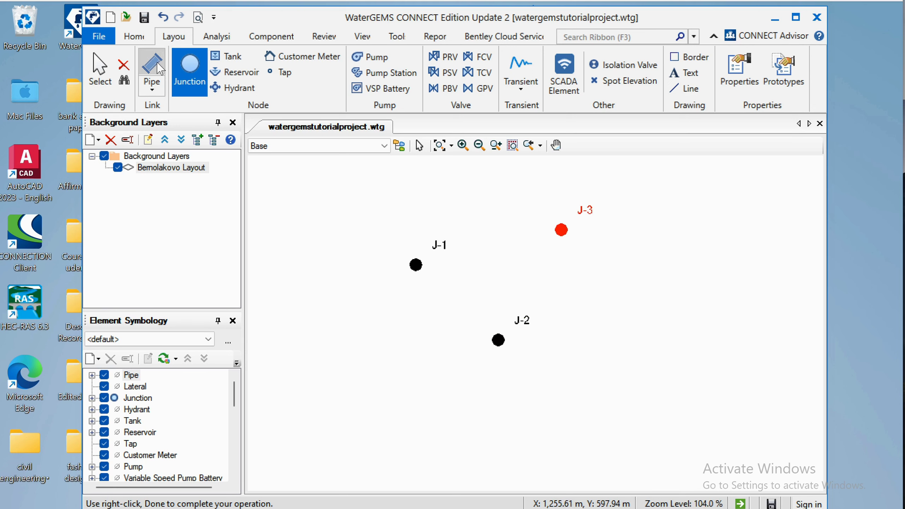
- Draw a straight pipe from J-1 to J-3 and a pipe from J-3 to J-2 with one bend east of J-2
left_click(416, 265)
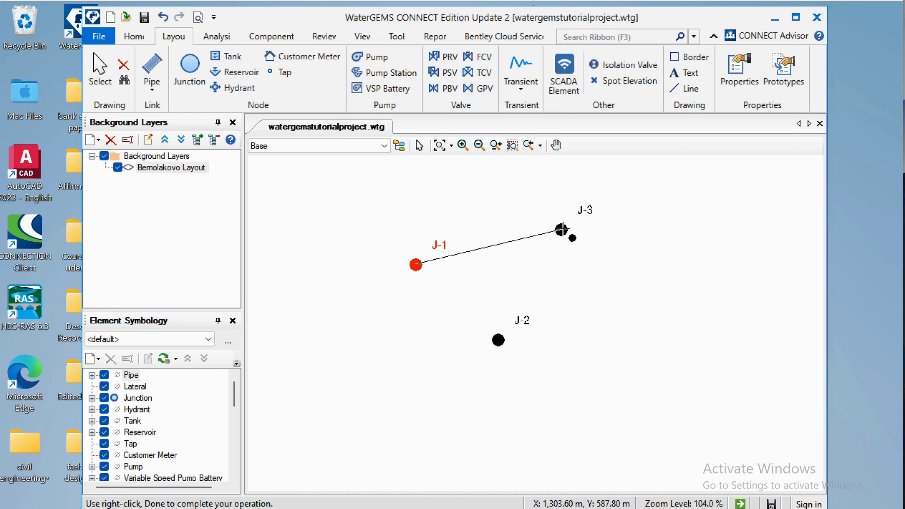
left_click(561, 230)
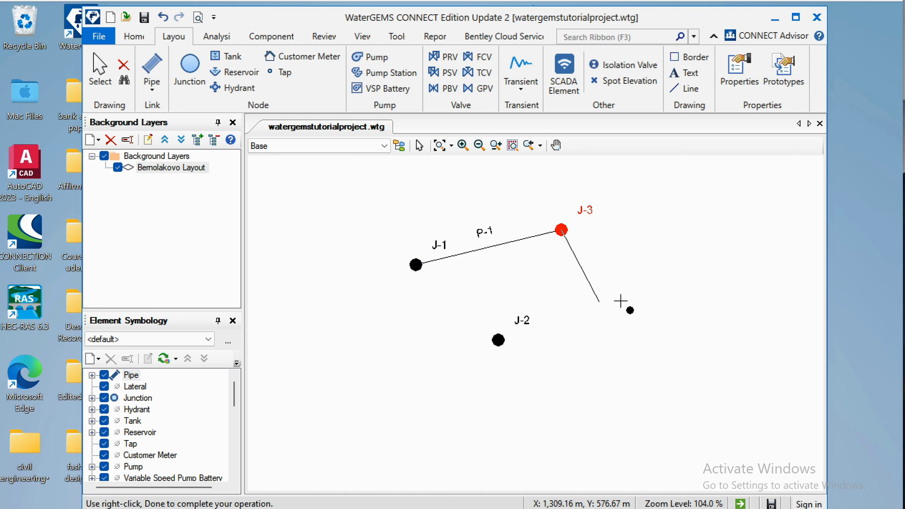
right_click(654, 327)
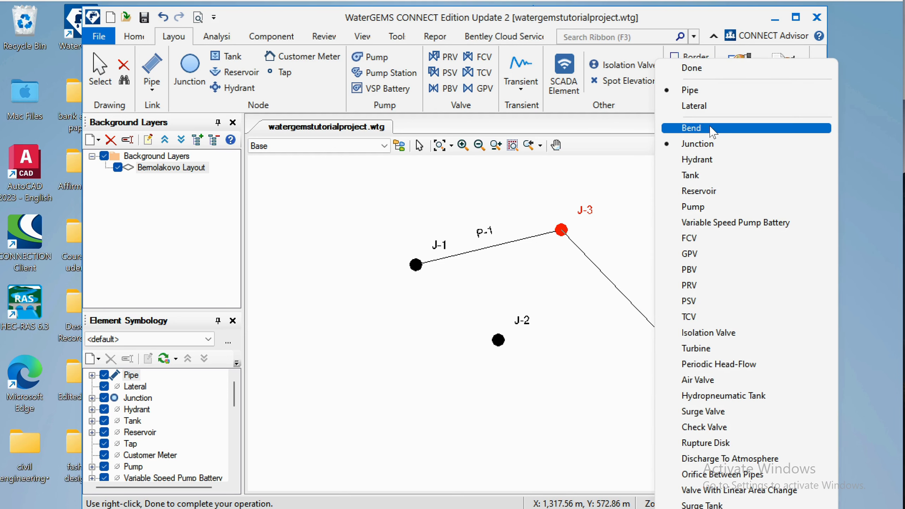
left_click(709, 126)
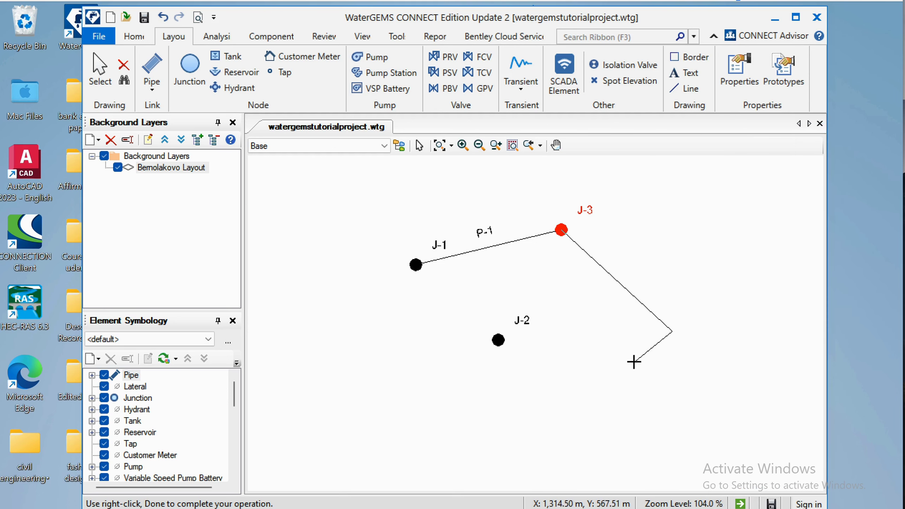
left_click(498, 340)
right_click(498, 340)
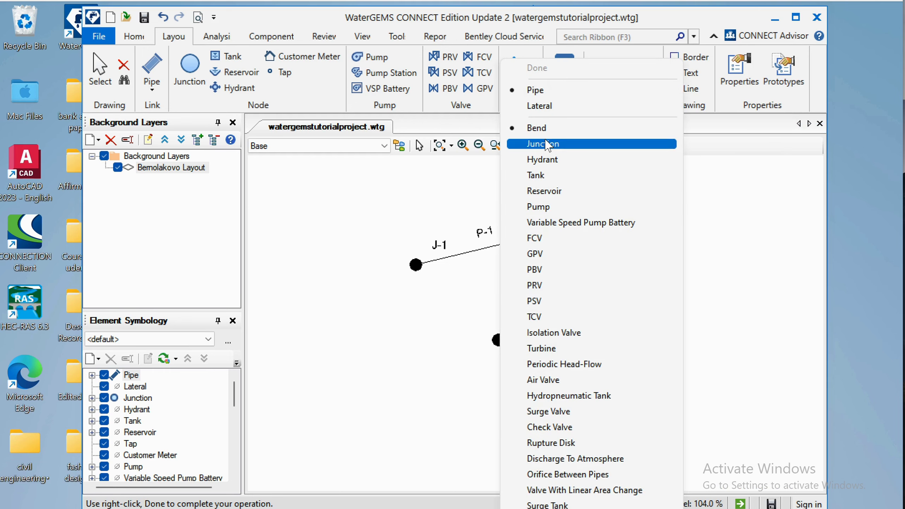
left_click(547, 144)
left_click(498, 340)
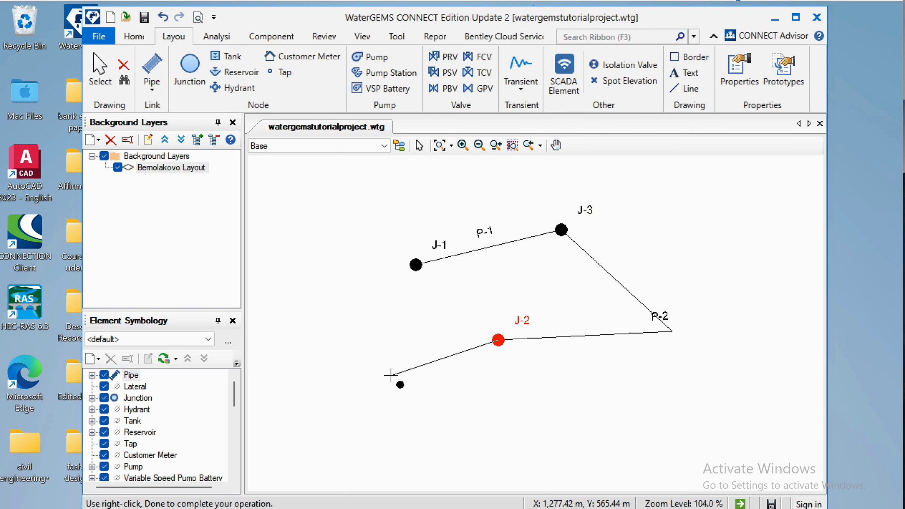
- Draw a pipe from J-2 to J-1 with two bends on the west side of the network and finish the layout command
right_click(391, 371)
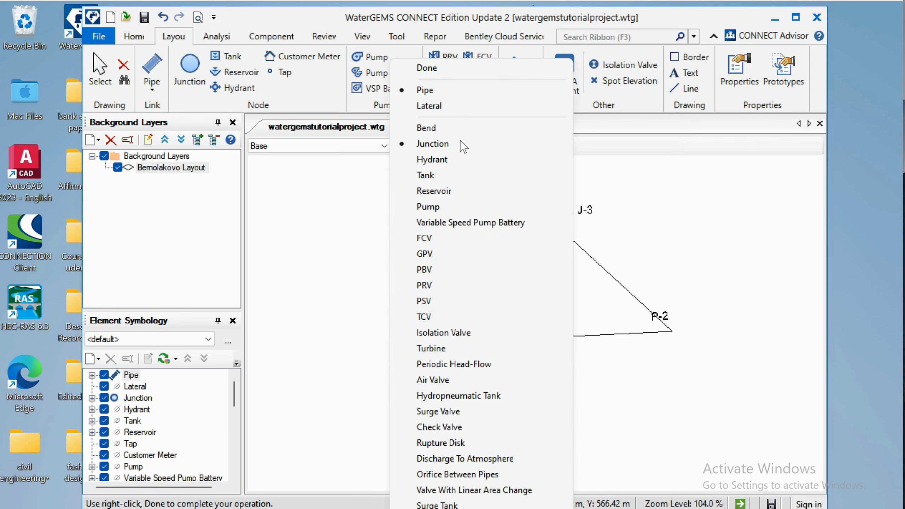
left_click(462, 128)
left_click(403, 354)
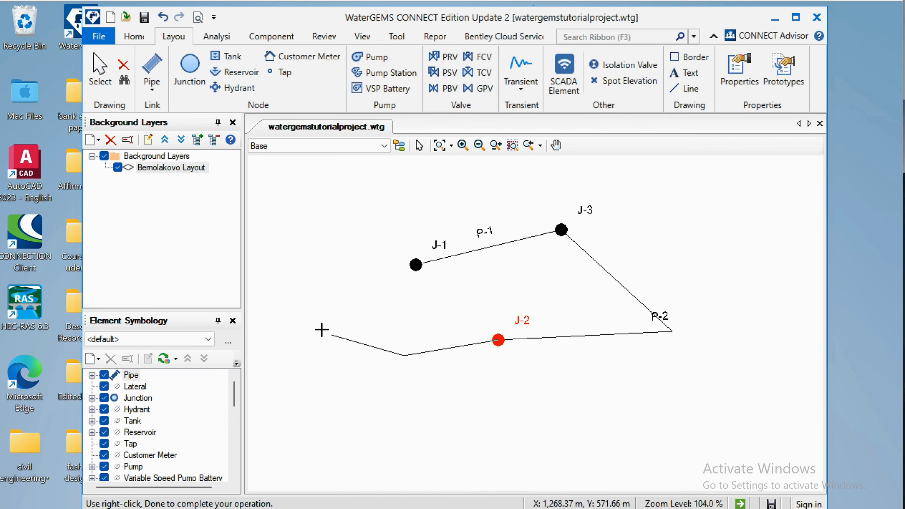
right_click(337, 327)
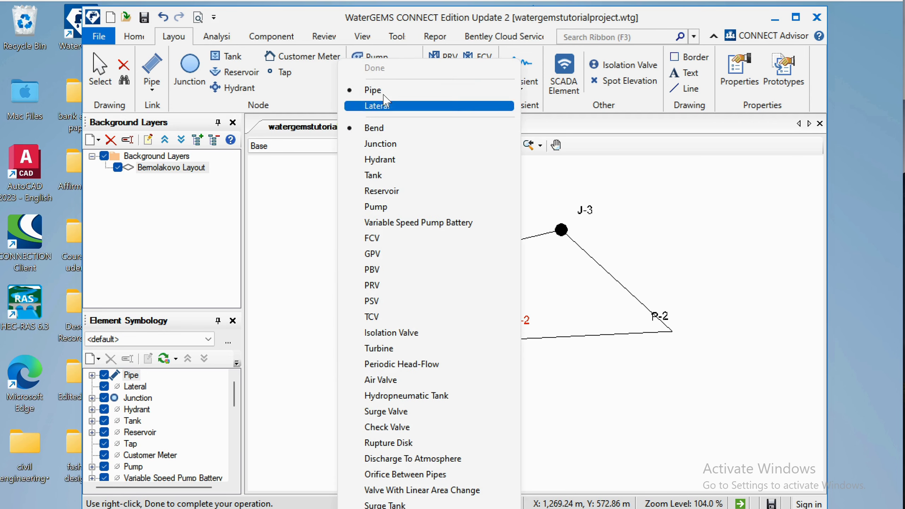
left_click(394, 128)
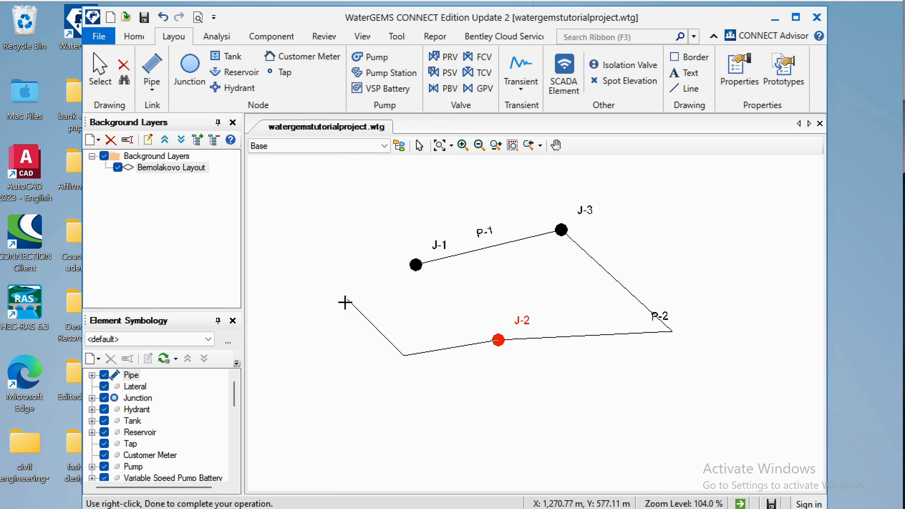
left_click(338, 335)
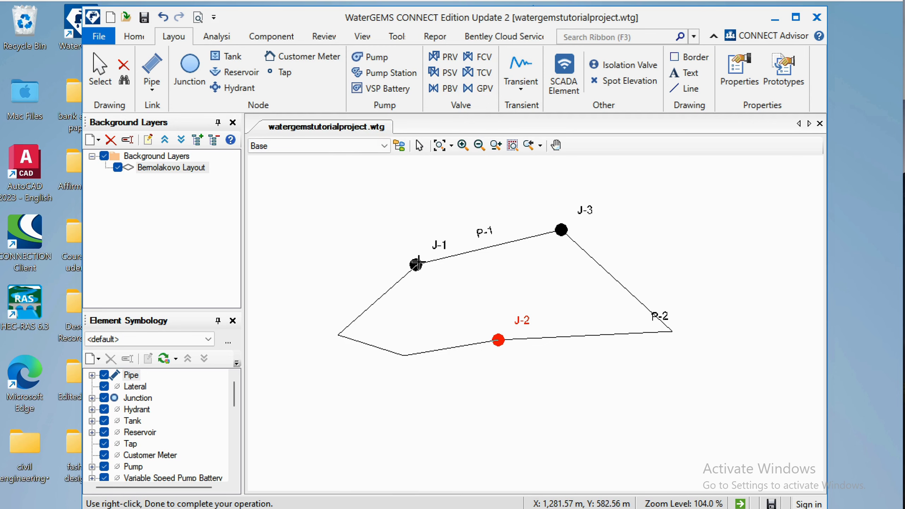
right_click(414, 265)
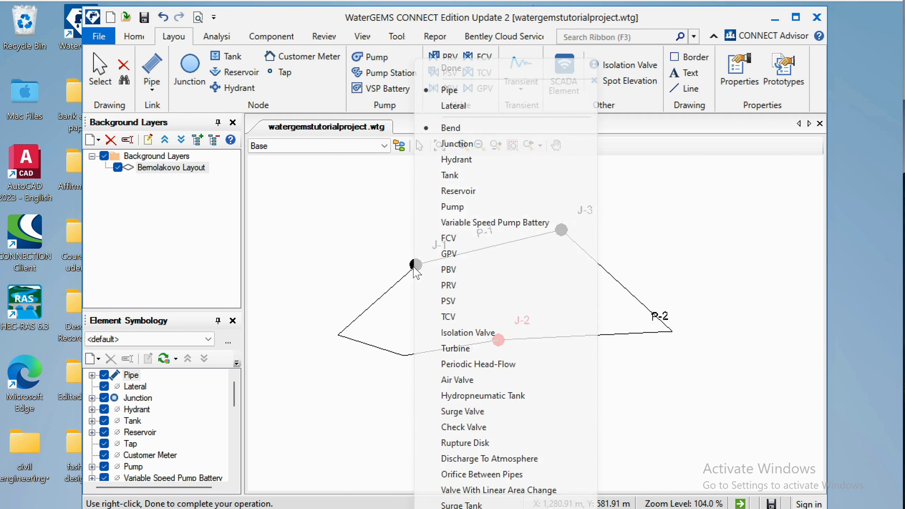
left_click(463, 144)
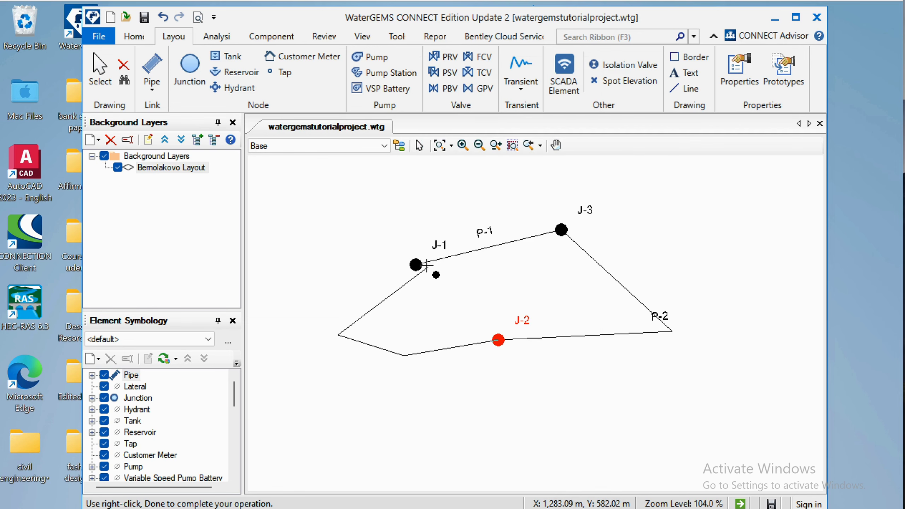
left_click(416, 264)
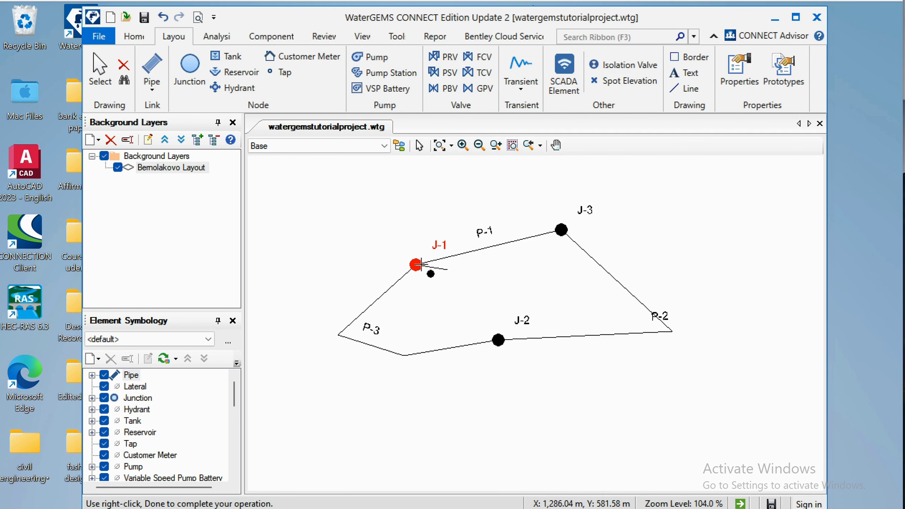
right_click(437, 293)
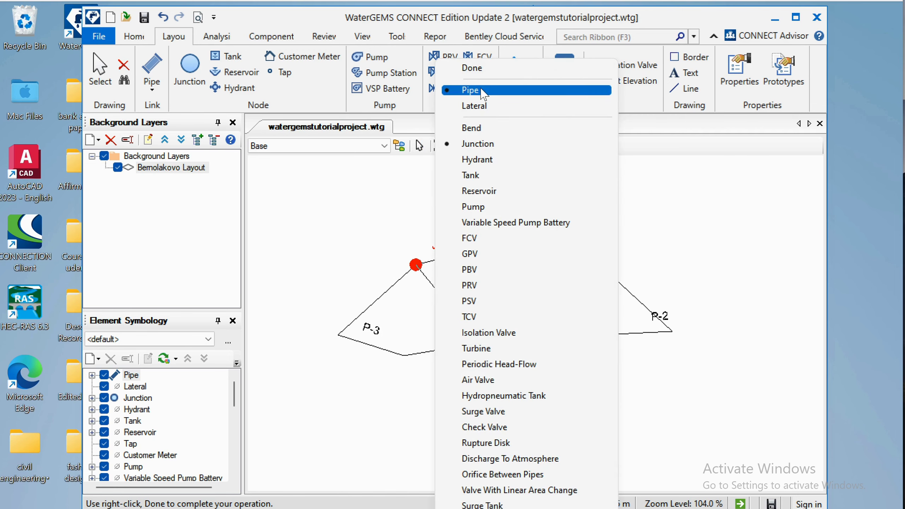
left_click(484, 71)
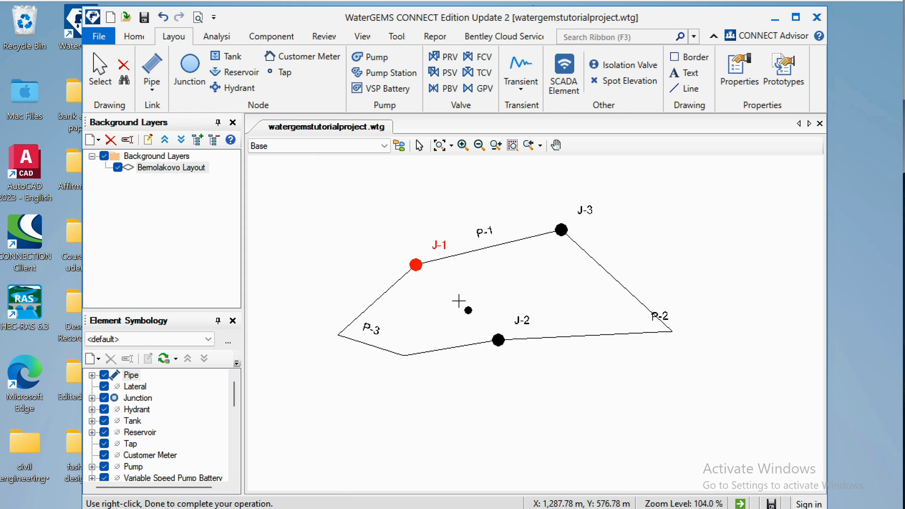
scroll(481, 319, "up", 5)
scroll(481, 319, "down", 5)
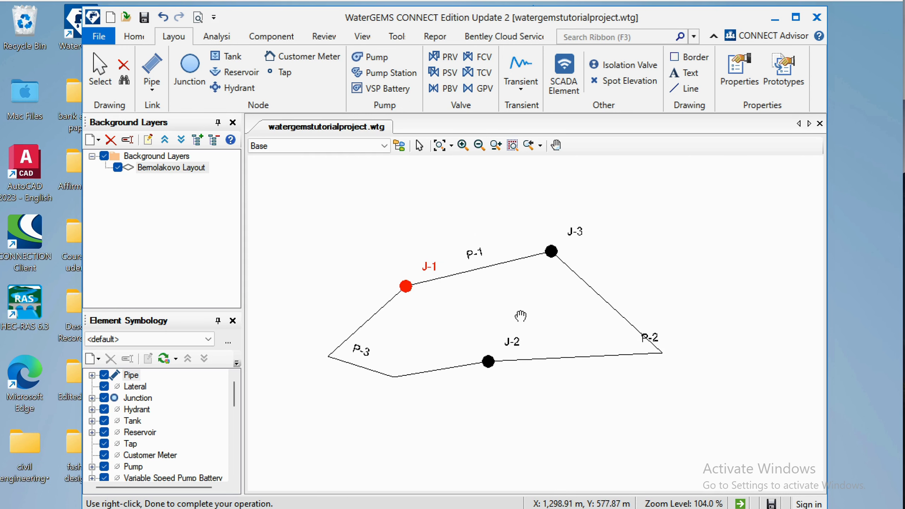
scroll(590, 271, "up", 1)
scroll(590, 271, "down", 2)
scroll(590, 273, "up", 1)
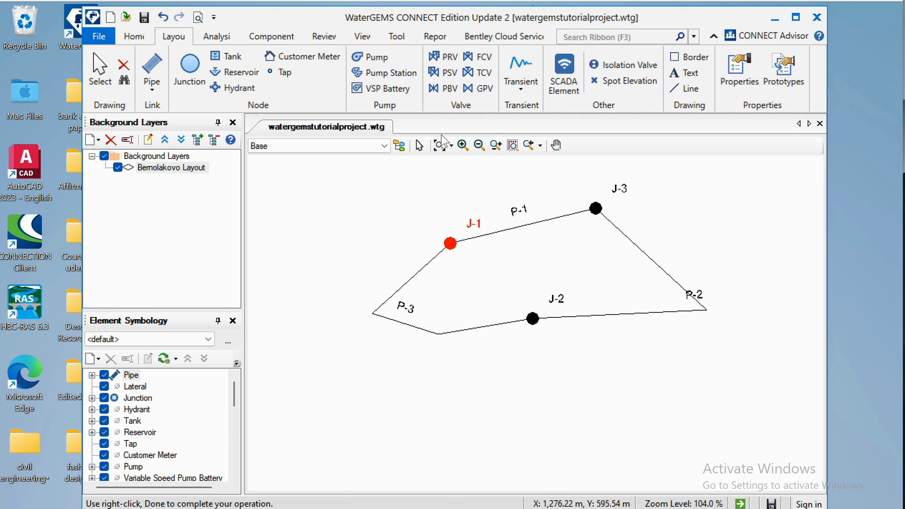
- Delete all three practice pipes together with junctions J-1, J-3 and J-2
left_click(420, 146)
left_click_drag(675, 220, 473, 366)
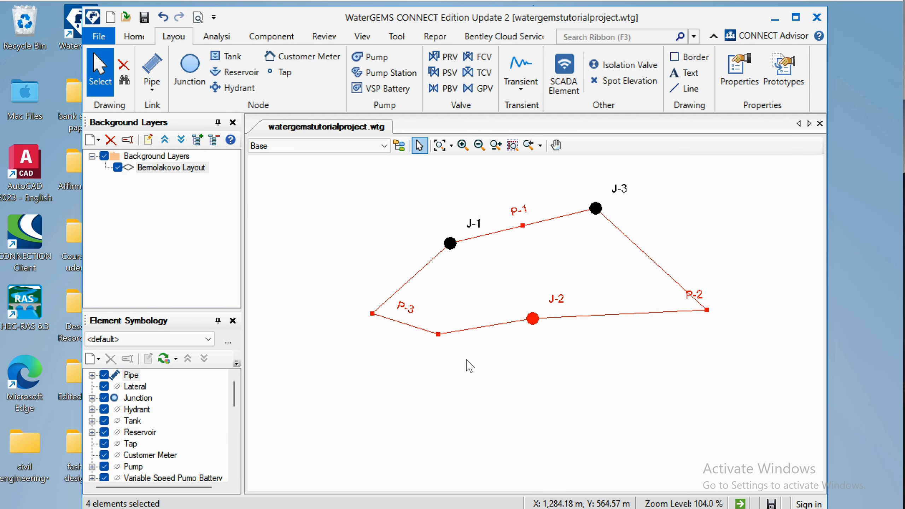
left_click_drag(601, 202, 420, 287)
right_click(422, 279)
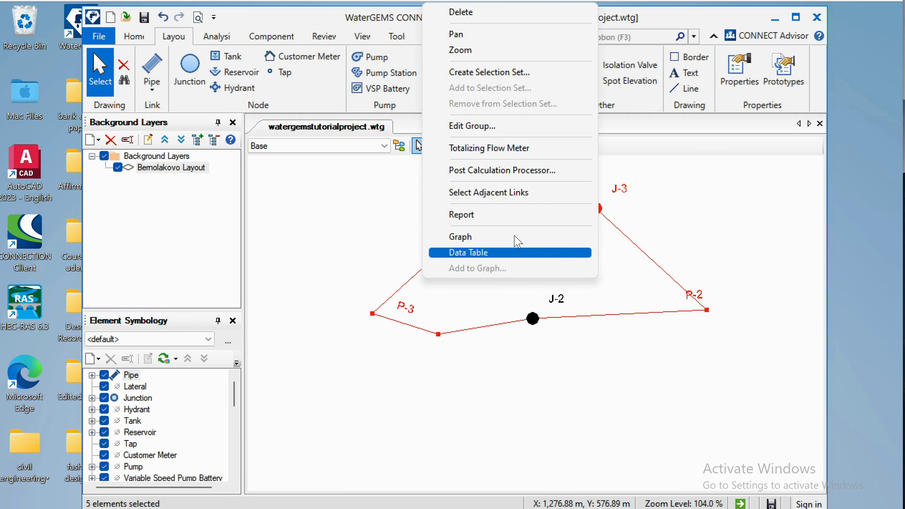
left_click(463, 11)
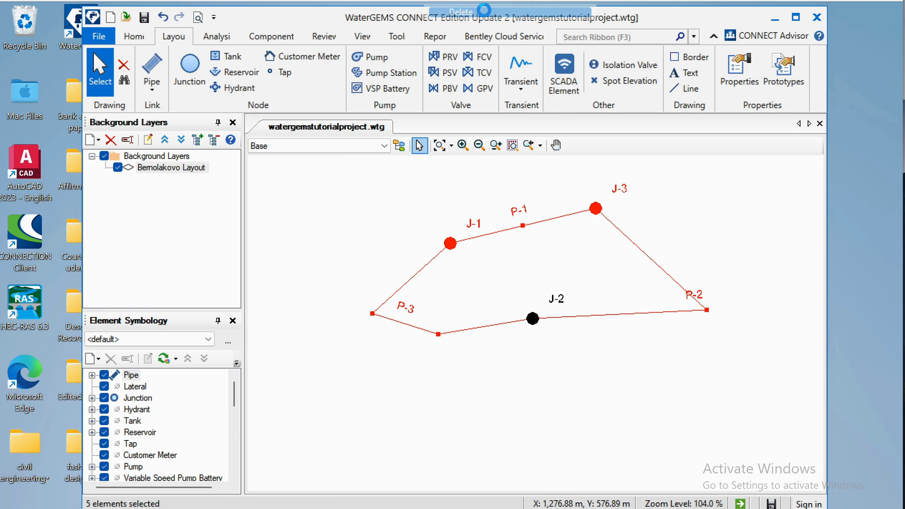
left_click_drag(566, 286, 462, 336)
right_click(465, 357)
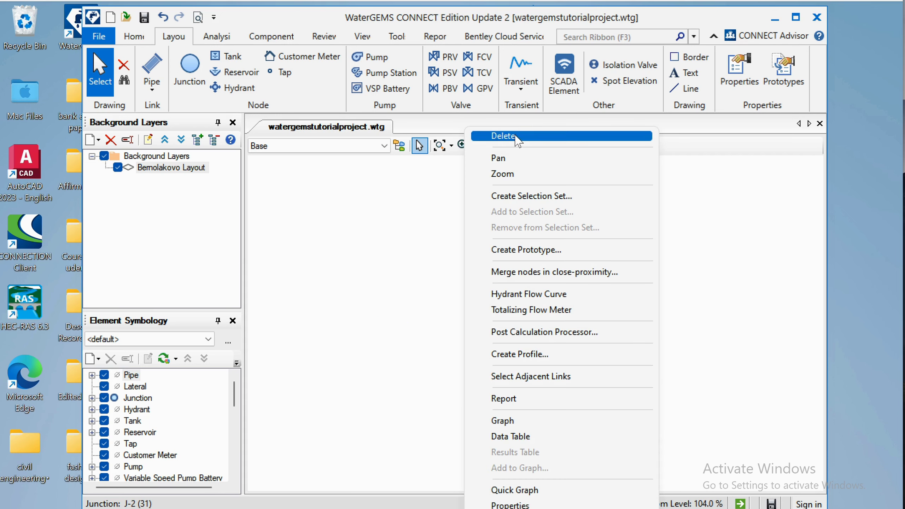
left_click(520, 135)
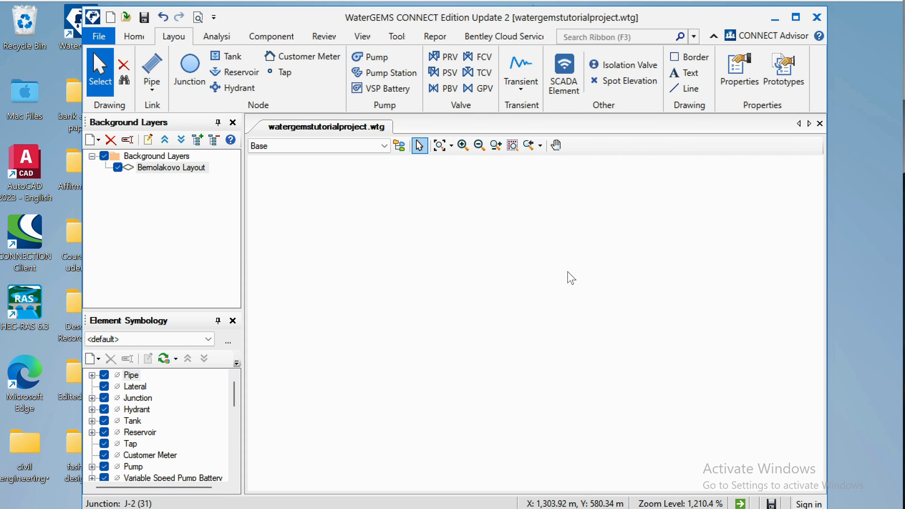
- Place five junctions in a rough clockwise ring in the empty area east of the background layout
left_click(439, 146)
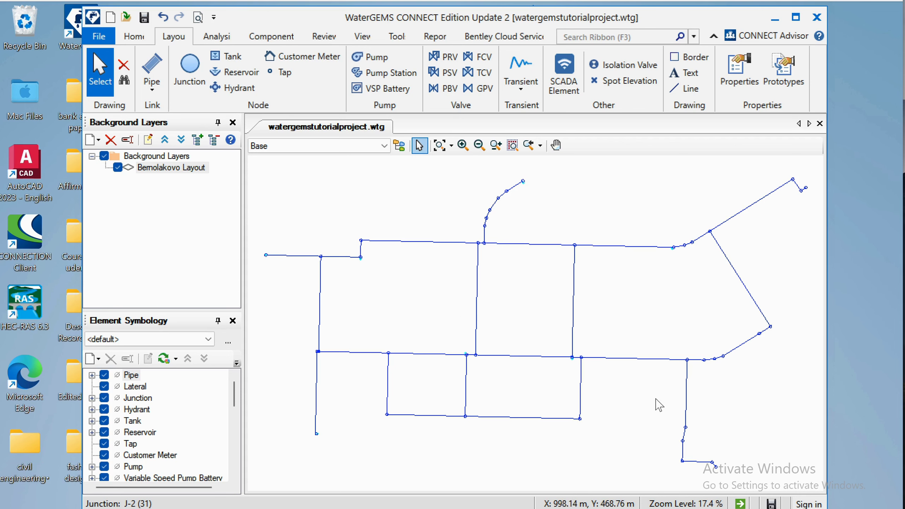
left_click_drag(696, 343, 354, 352)
left_click_drag(471, 320, 391, 294)
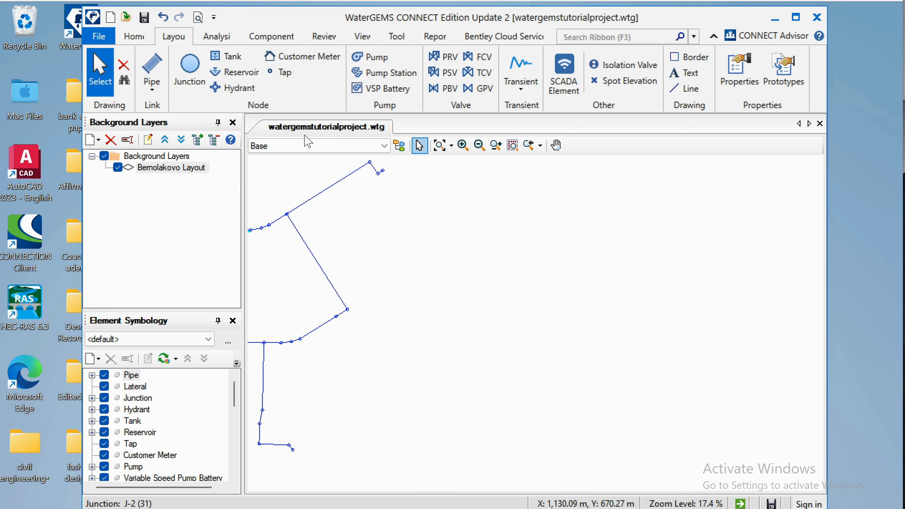
left_click(189, 72)
left_click(493, 290)
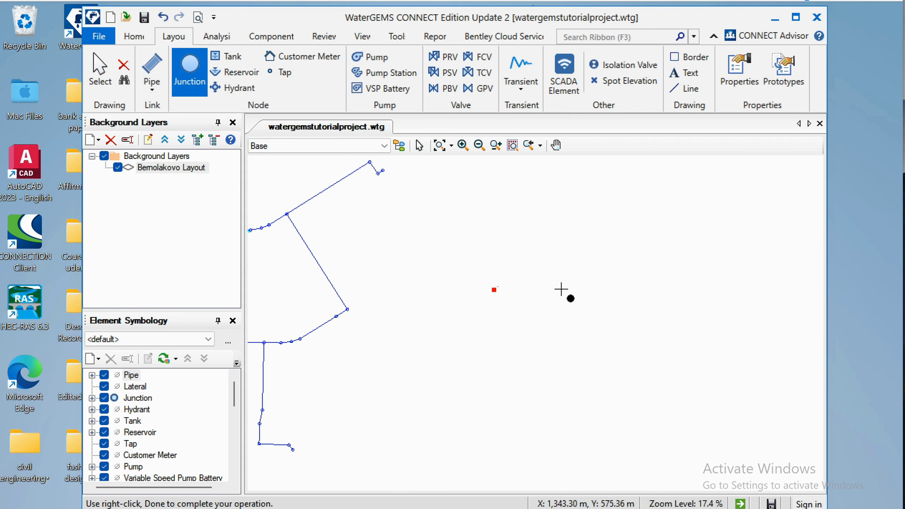
left_click(629, 240)
left_click(689, 335)
left_click(569, 391)
left_click(512, 337)
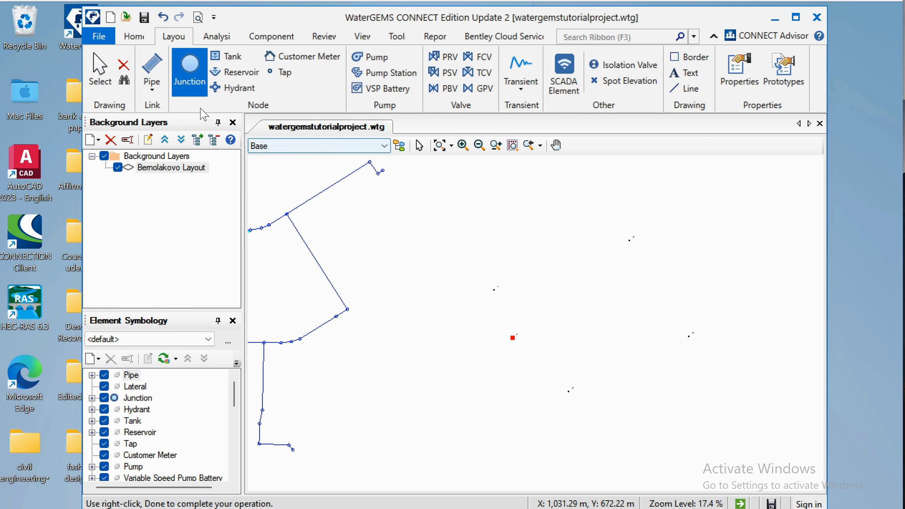
- Connect four of the new junctions with straight pipes, running clockwise from J-8 to the easternmost junction
left_click(151, 72)
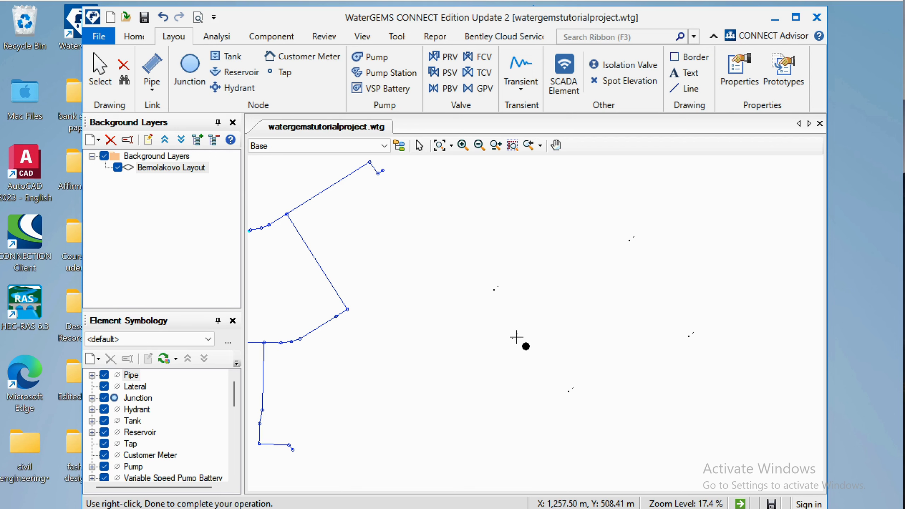
scroll(514, 339, "up", 10)
scroll(542, 332, "down", 5)
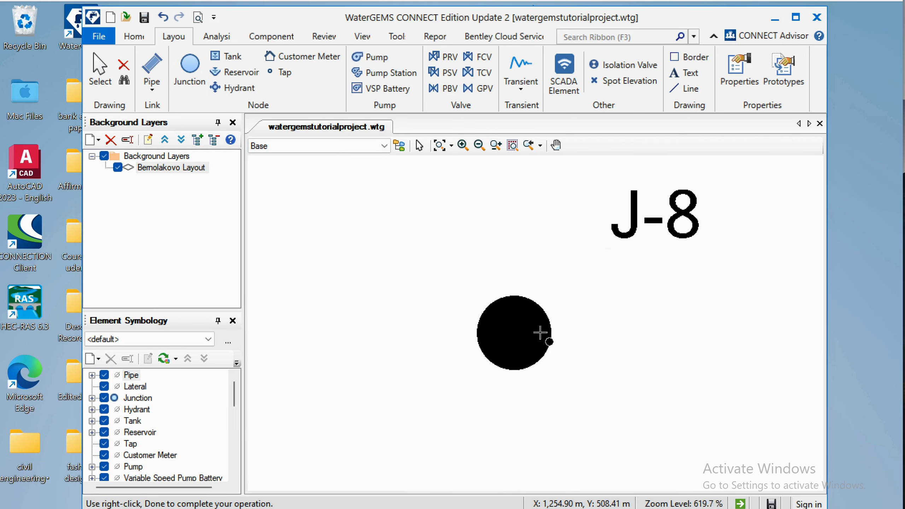
scroll(541, 332, "down", 5)
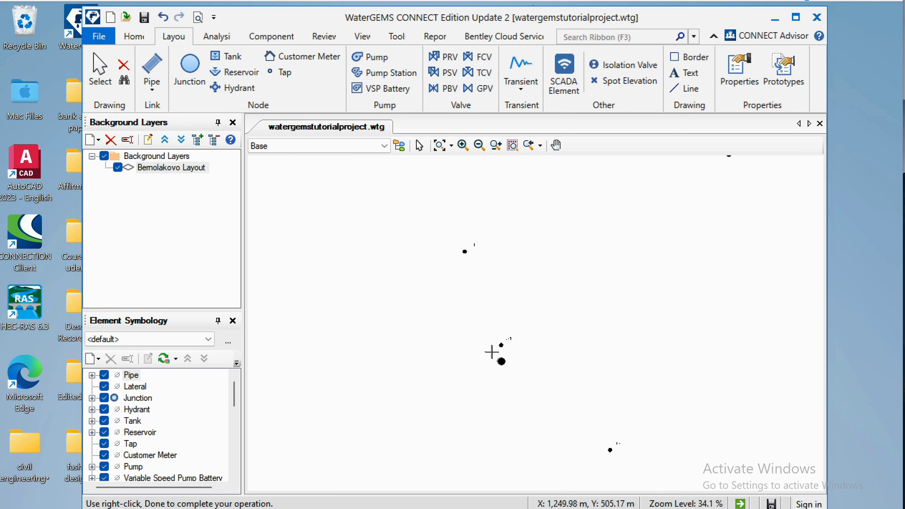
scroll(492, 352, "down", 1)
left_click(439, 341)
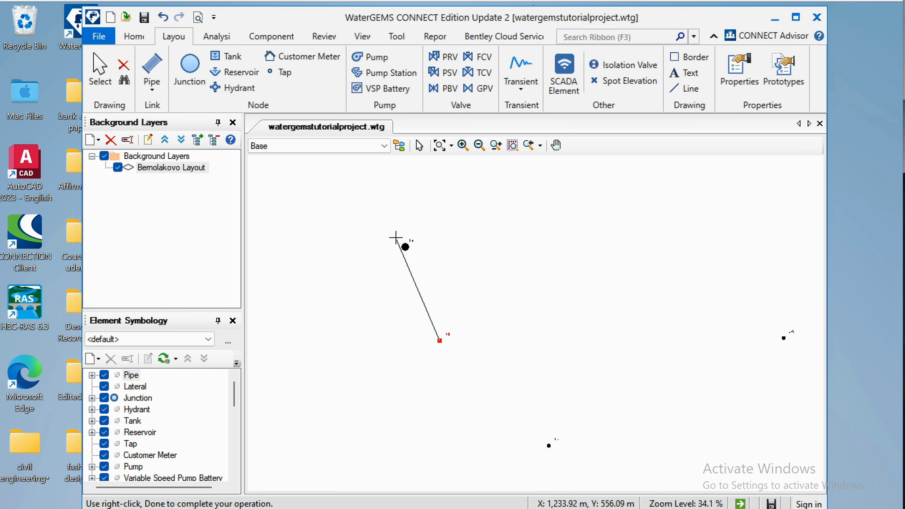
left_click(404, 245)
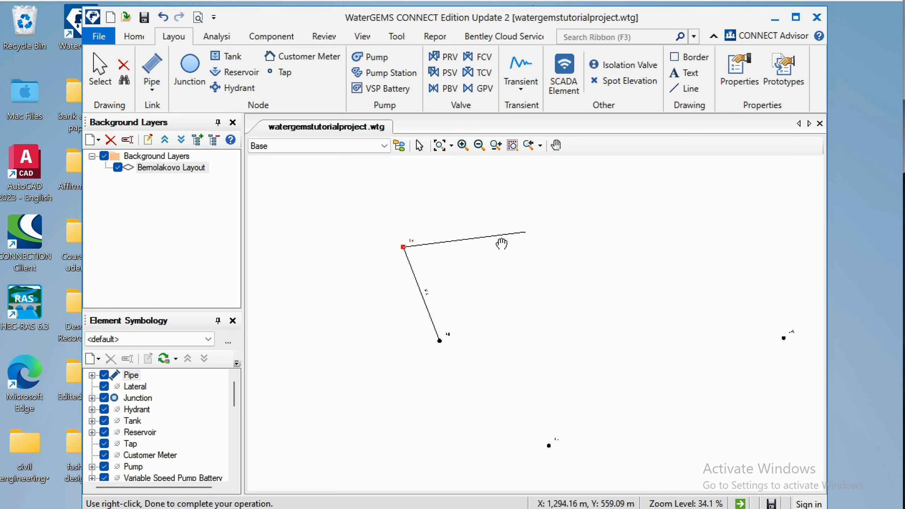
left_click(542, 197)
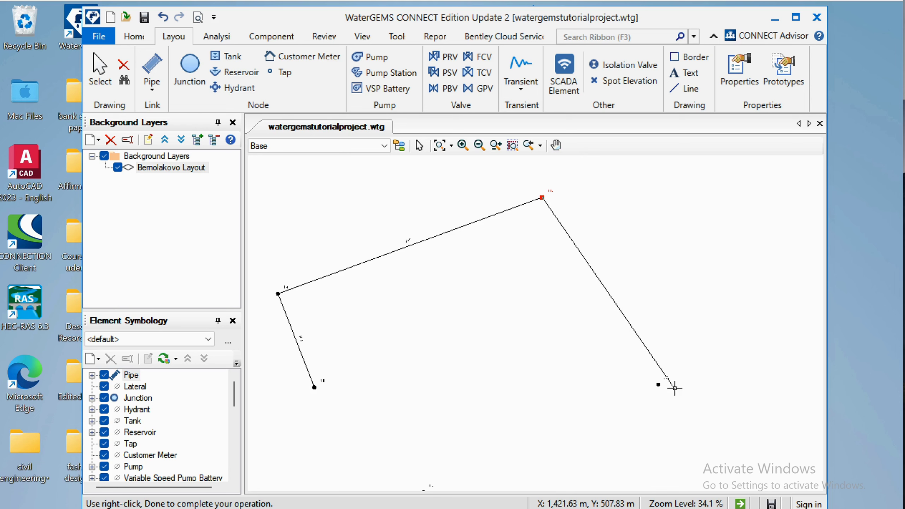
left_click(660, 384)
- Close the pipe ring through J-7 and J-8 and extend a pipe southwest from J-8 to a new junction
scroll(497, 378, "up", 5)
left_click(435, 413)
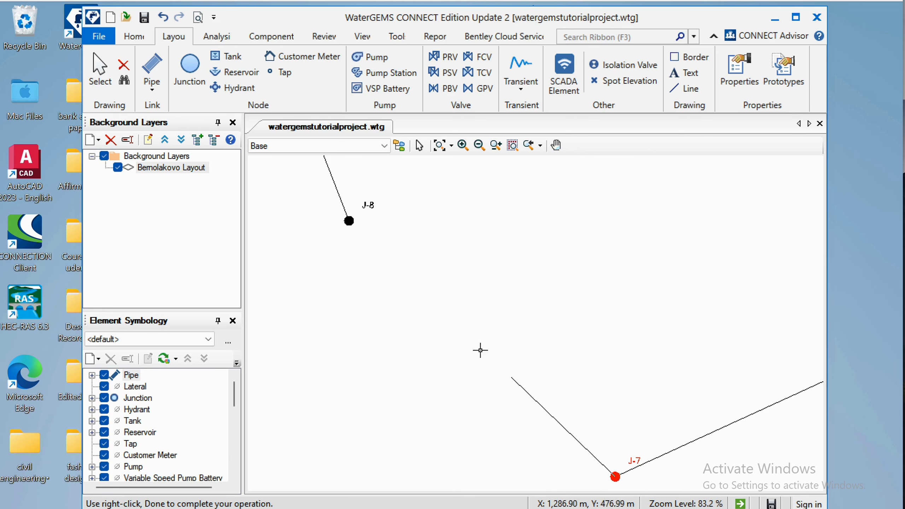
left_click(345, 219)
left_click(307, 371)
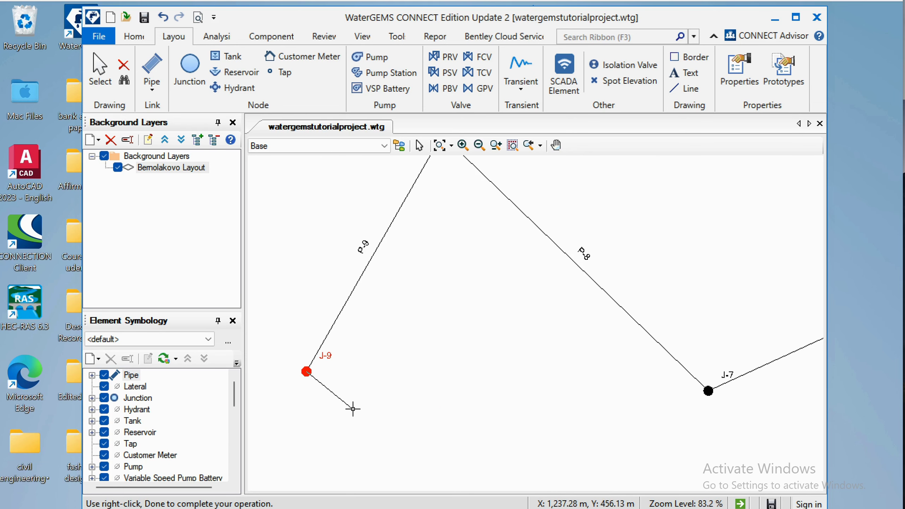
right_click(396, 393)
left_click(455, 68)
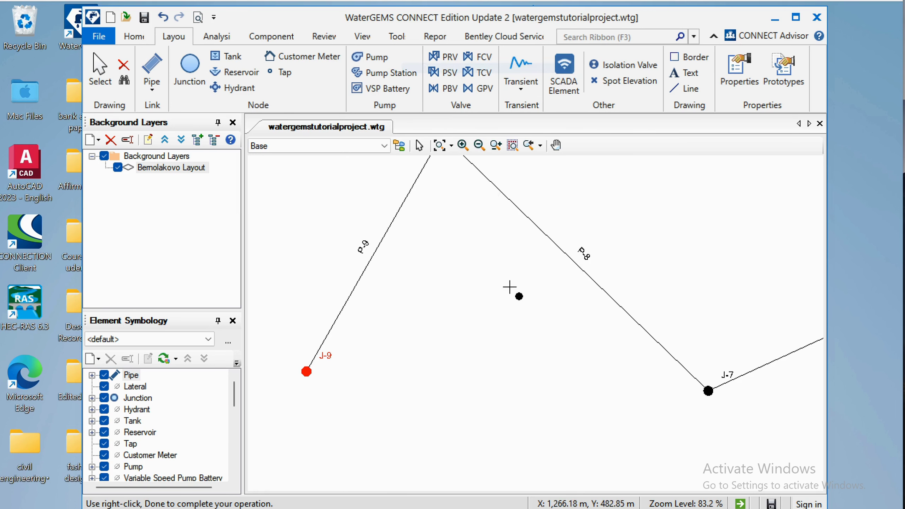
- Draw four connected pipes with five new junctions in a clockwise chain in the empty area east of the first ring
scroll(535, 313, "up", 5)
scroll(485, 327, "down", 15)
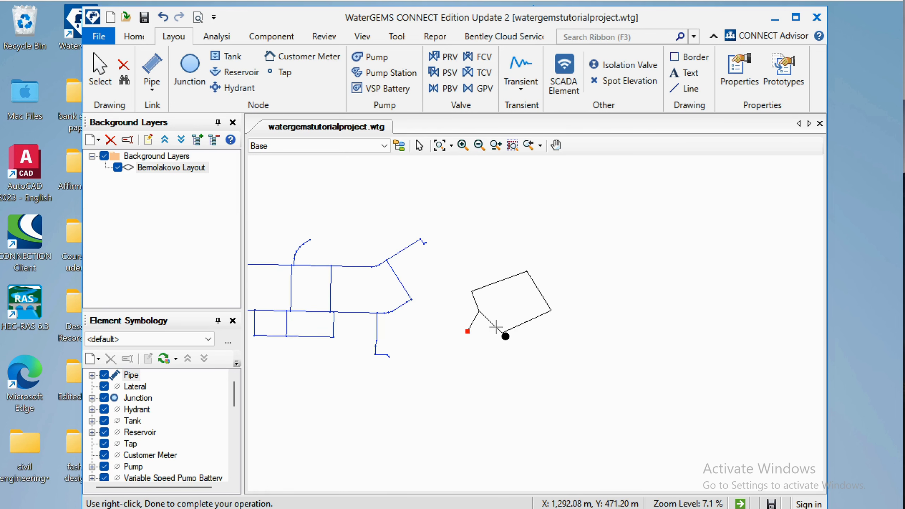
scroll(493, 321, "up", 10)
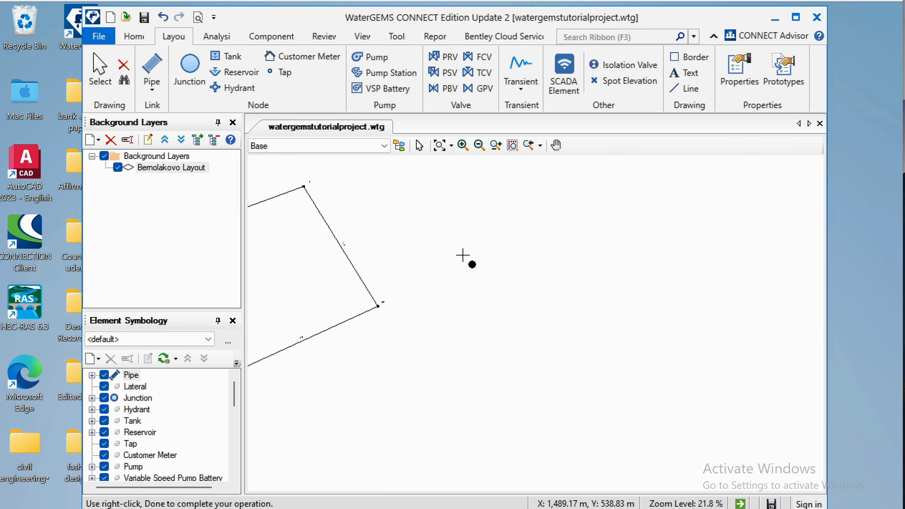
left_click(157, 72)
left_click(648, 235)
left_click(679, 366)
left_click(589, 414)
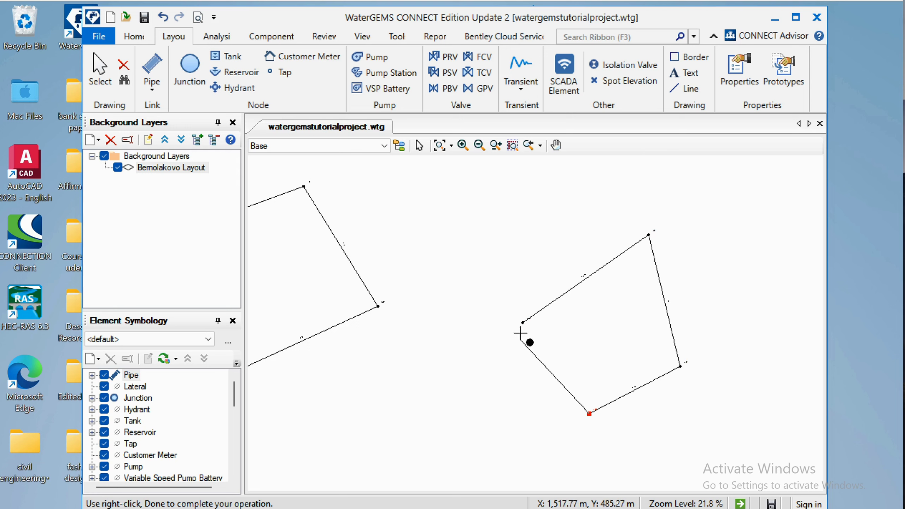
left_click(509, 410)
- Close the second ring with a pipe from its southwest junction to J-10 and finish the layout command
scroll(522, 329, "down", 1)
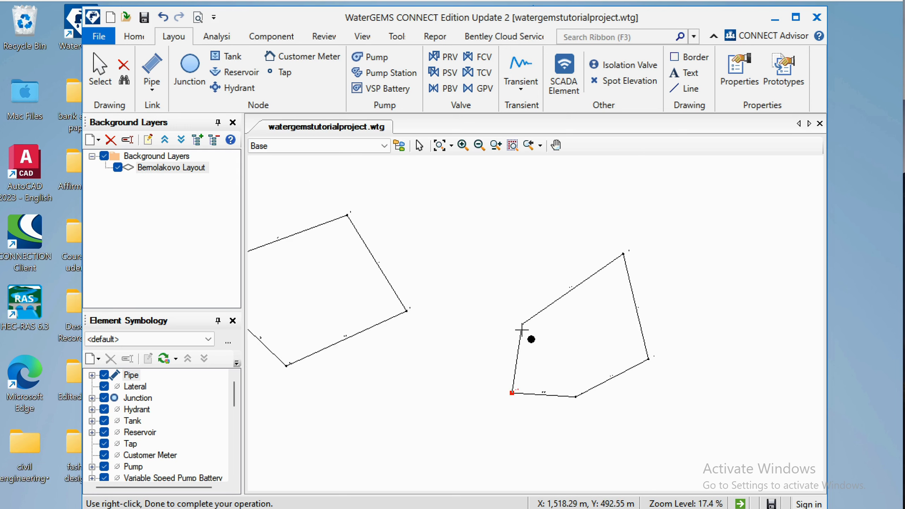
scroll(521, 330, "up", 15)
scroll(521, 329, "down", 10)
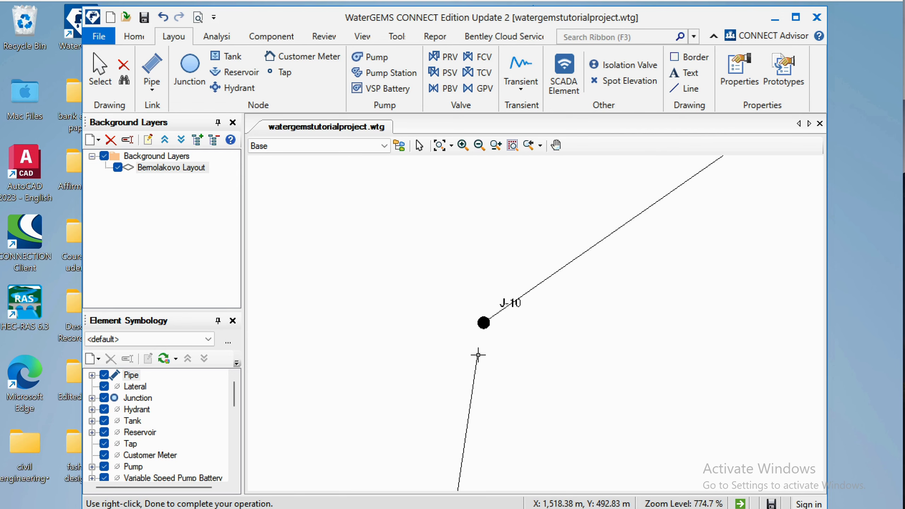
left_click(484, 326)
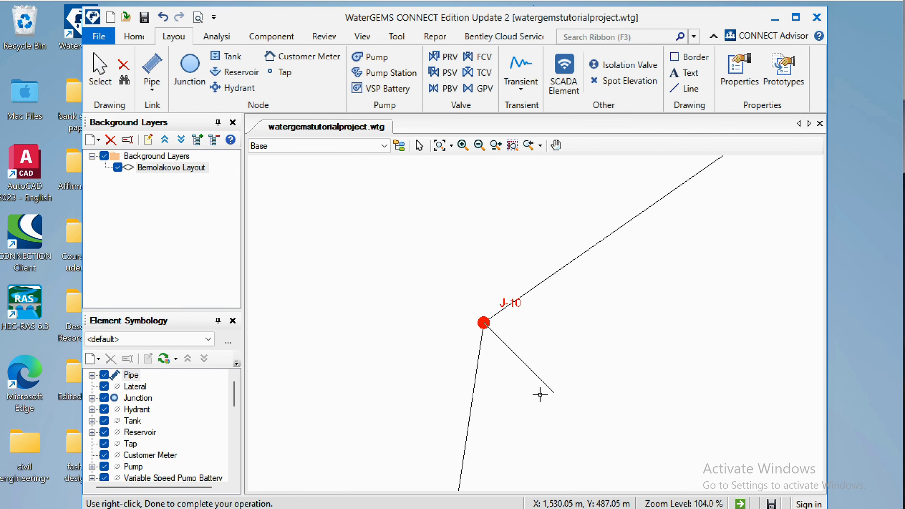
right_click(550, 367)
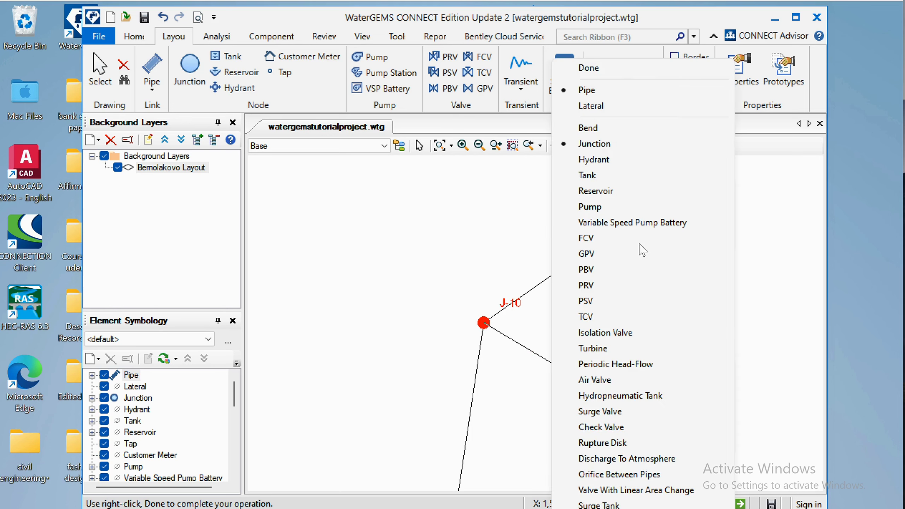
left_click(588, 66)
scroll(671, 339, "up", 1)
scroll(671, 338, "up", 8)
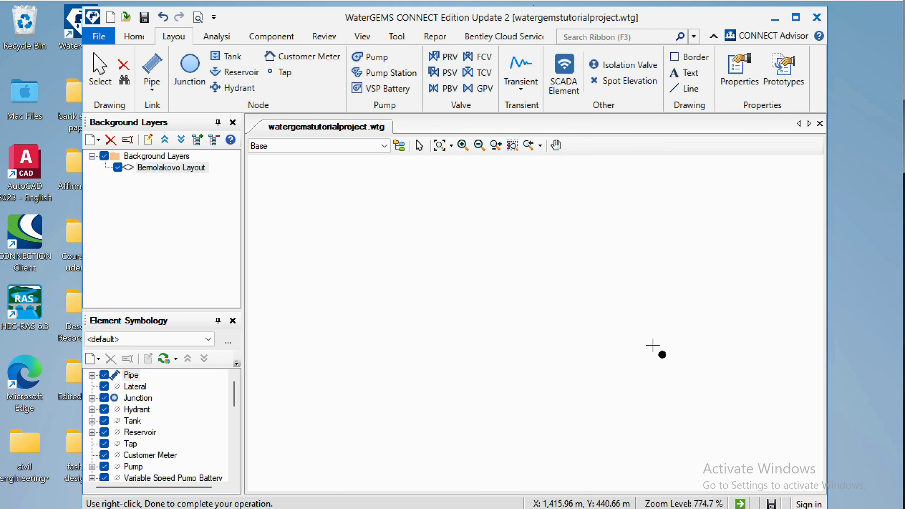
scroll(652, 351, "down", 5)
scroll(605, 410, "down", 1)
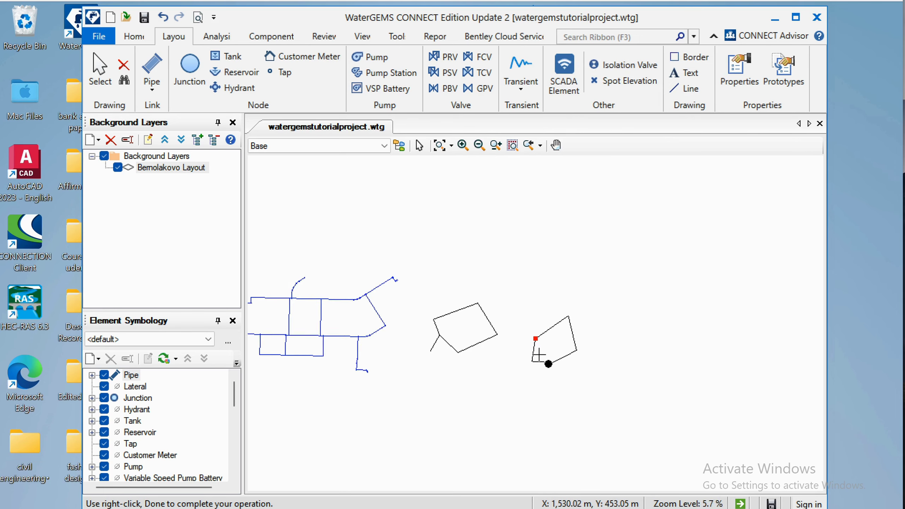
scroll(539, 354, "up", 3)
scroll(467, 335, "up", 3)
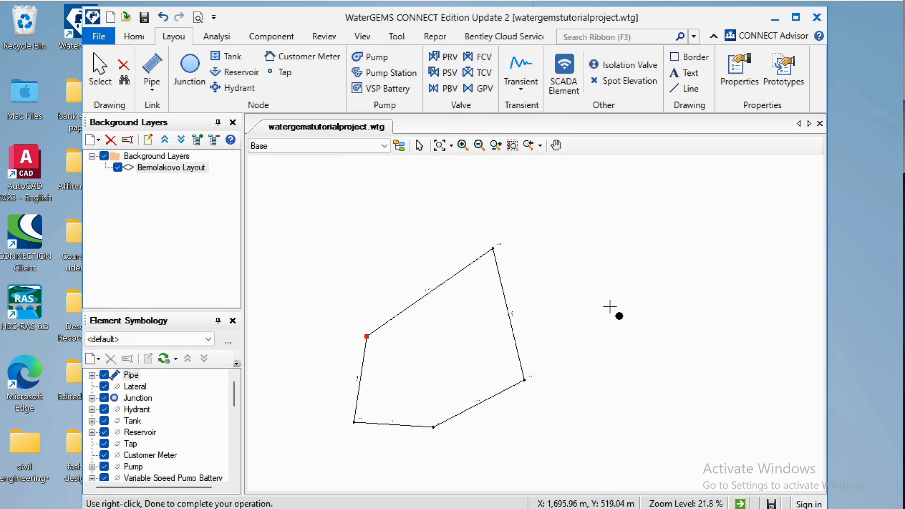
right_click(579, 319)
left_click(602, 98)
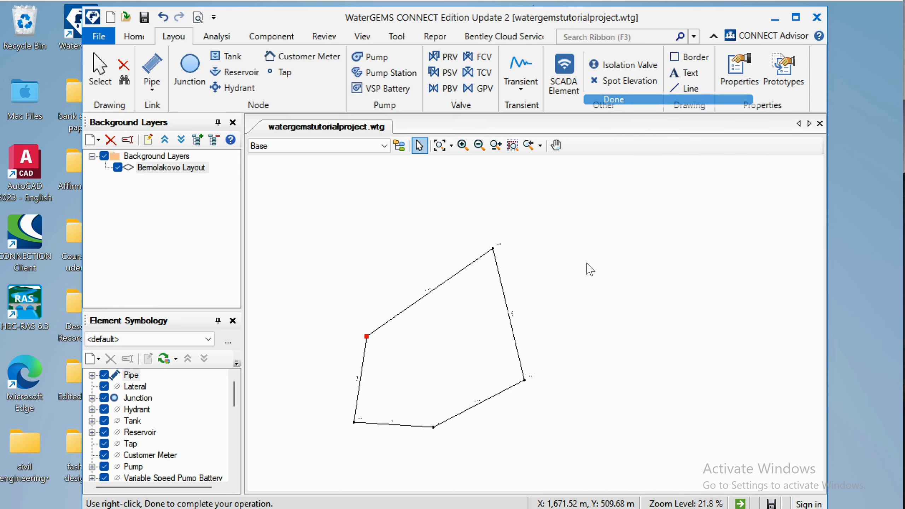
- Delete all pipes and junctions of the second ring east of the first one
left_click_drag(559, 286, 353, 421)
right_click(354, 420)
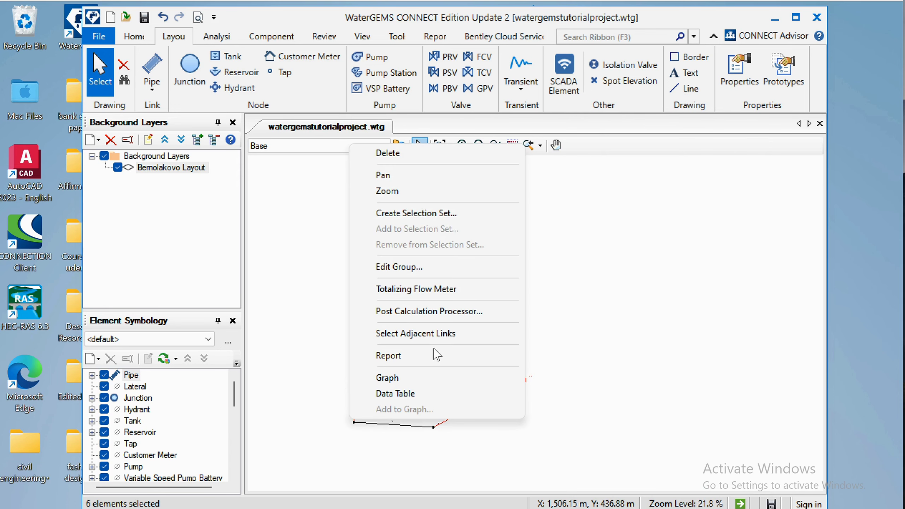
left_click(419, 153)
left_click_drag(542, 303, 348, 432)
right_click(348, 432)
left_click(410, 167)
left_click_drag(540, 238, 431, 302)
right_click(459, 285)
left_click(499, 134)
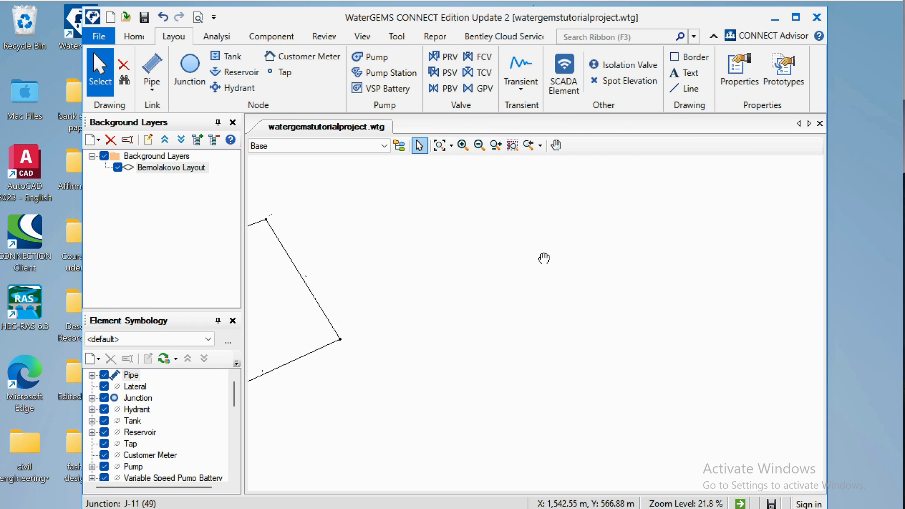
- Place a tank a short distance west of junction J-4, outside the remaining pipe ring
scroll(587, 299, "up", 2)
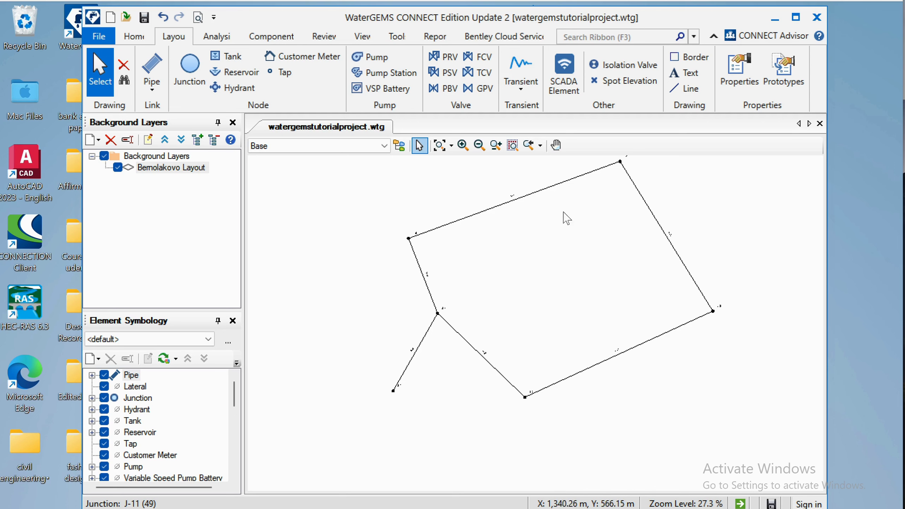
left_click_drag(558, 326, 562, 332)
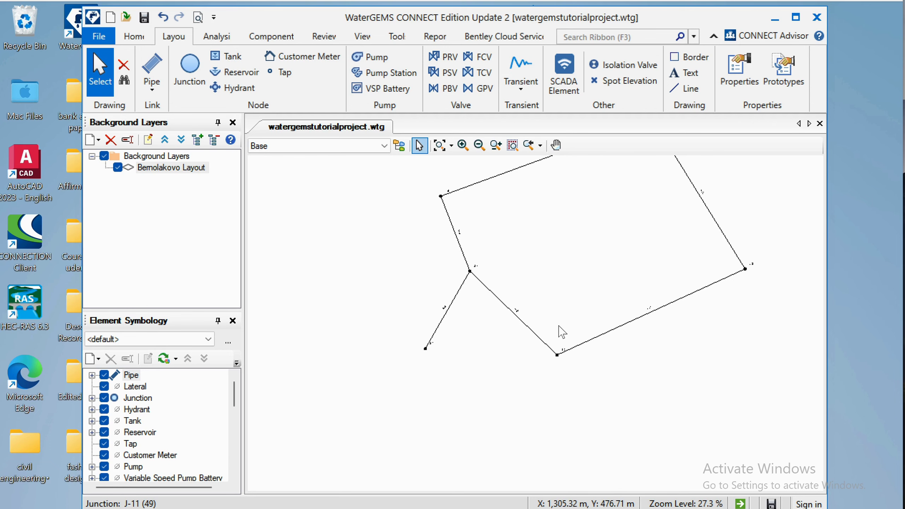
scroll(428, 313, "up", 2)
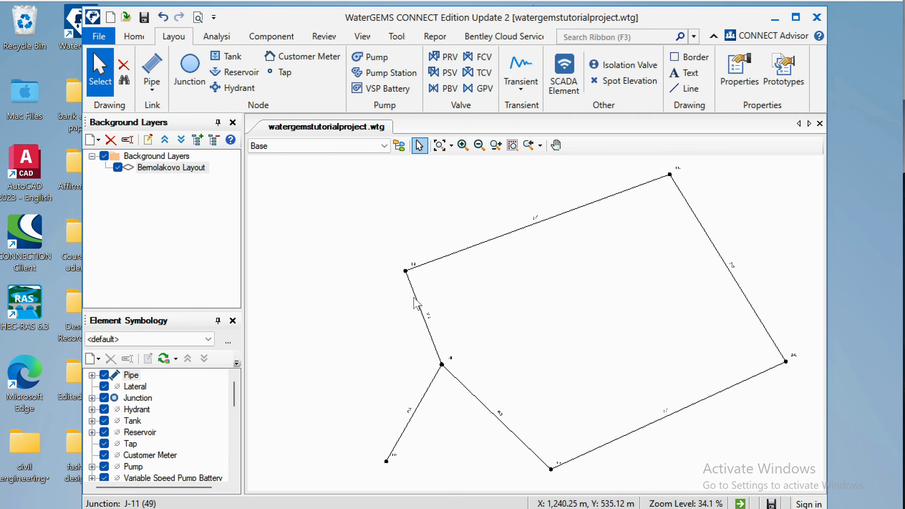
scroll(416, 279, "down", 2)
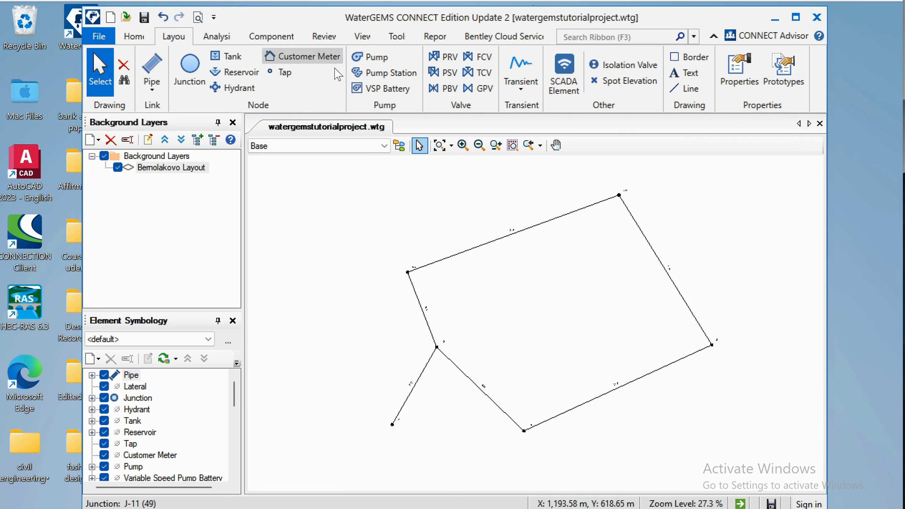
left_click(226, 56)
scroll(331, 287, "down", 1)
scroll(332, 287, "up", 20)
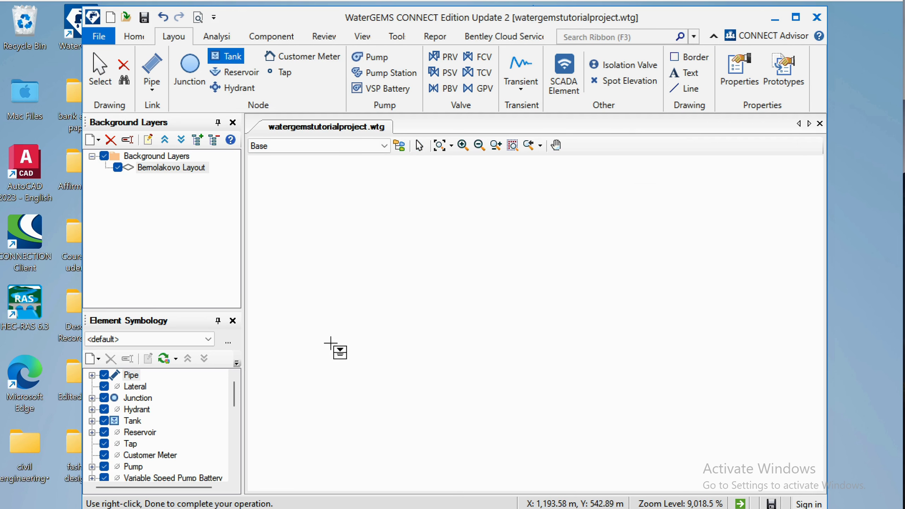
left_click(439, 144)
- Connect the tank to junction J-4 with a straight pipe and finish the layout command
scroll(479, 279, "up", 11)
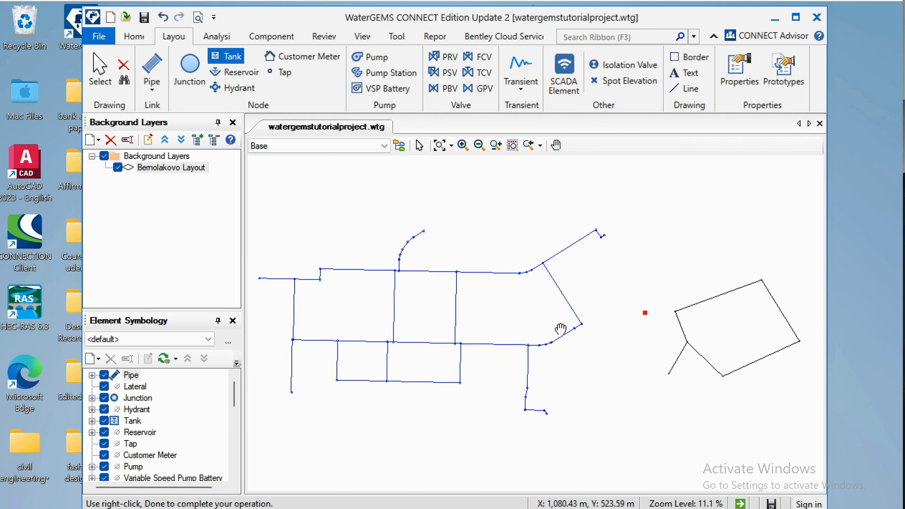
scroll(466, 308, "down", 14)
scroll(466, 312, "up", 9)
left_click_drag(413, 373, 338, 405)
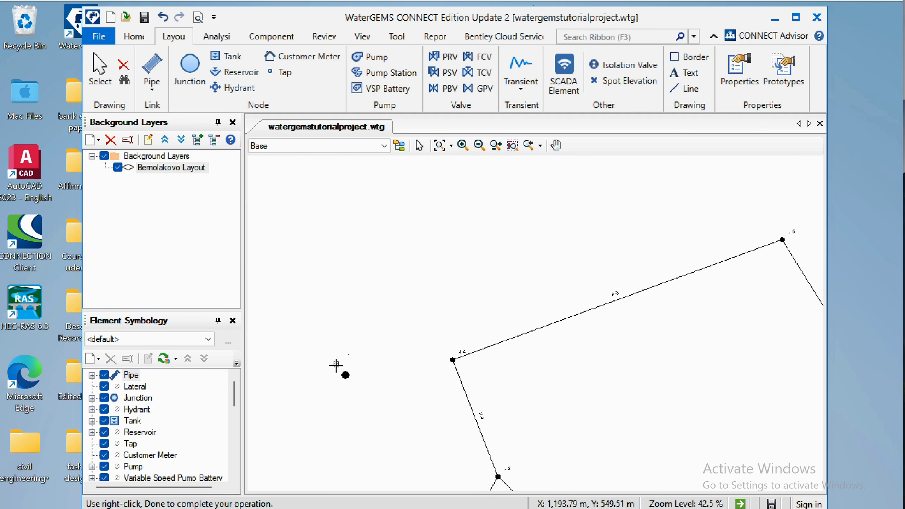
left_click(336, 364)
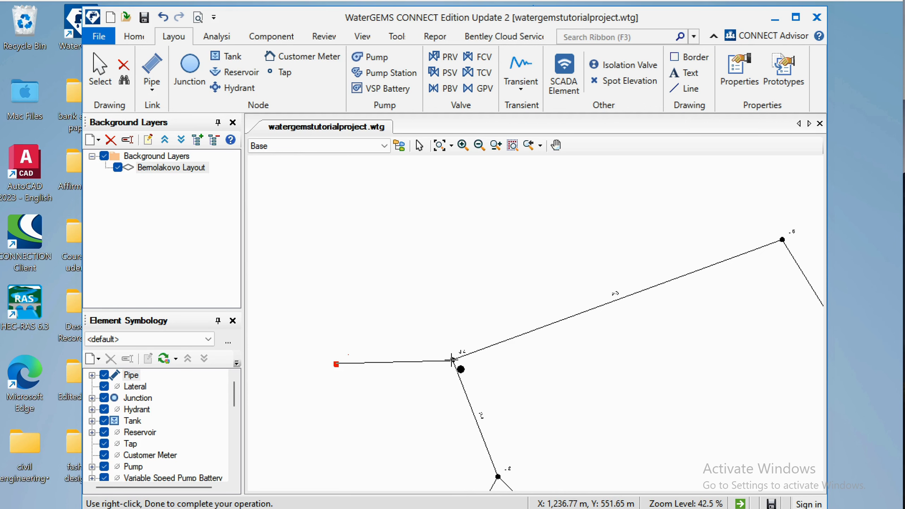
left_click(452, 360)
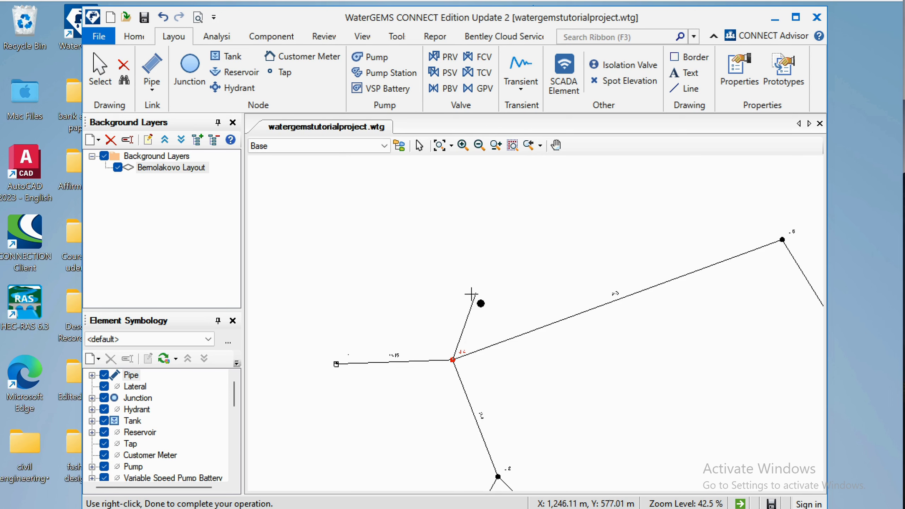
right_click(453, 298)
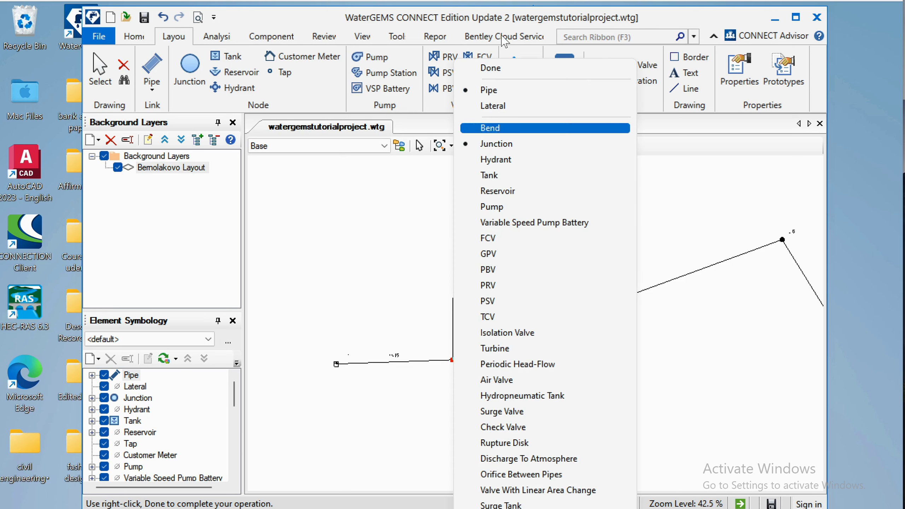
left_click(509, 68)
- Place a reservoir southwest of the pipe ring, just beyond the free end of the pipe at J-9
scroll(540, 271, "up", 5)
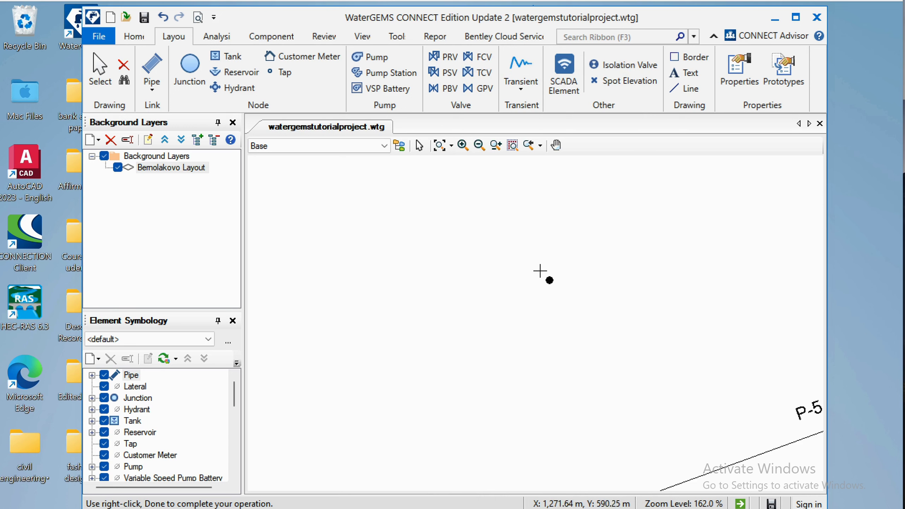
scroll(540, 271, "down", 2)
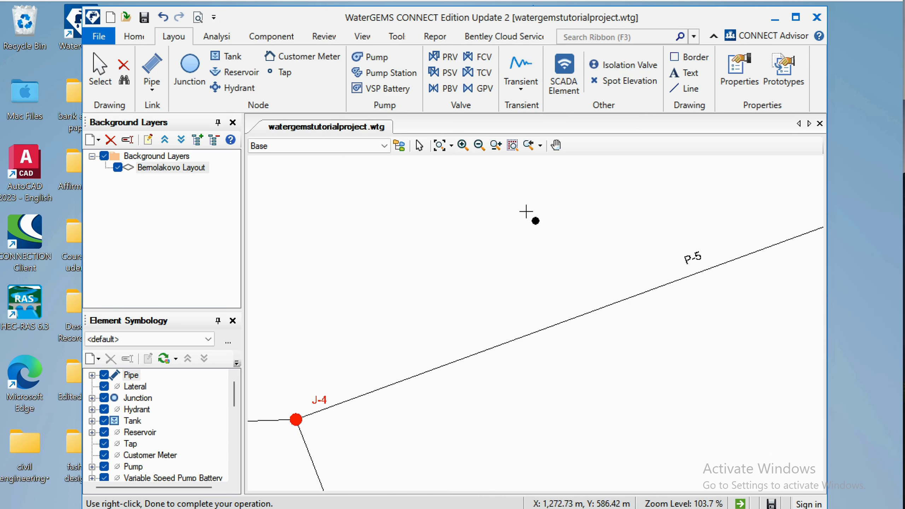
scroll(493, 241, "down", 1)
left_click(442, 148)
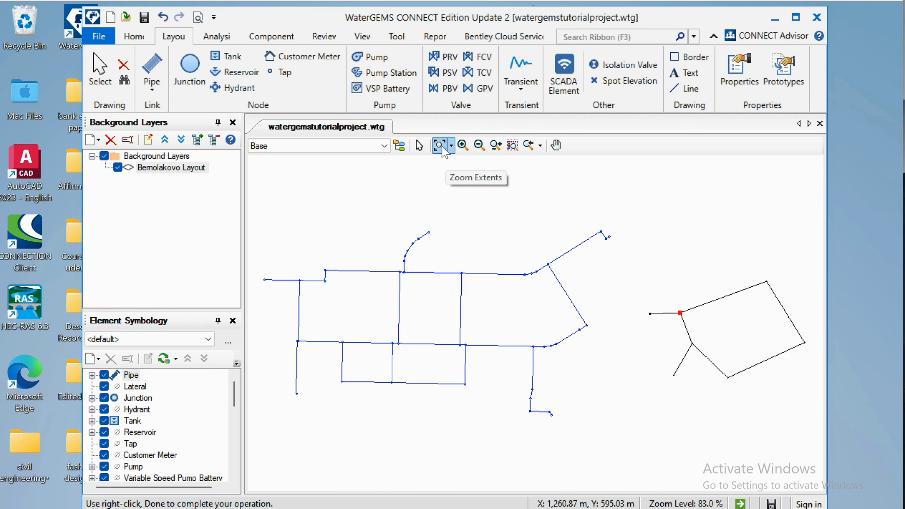
scroll(424, 324, "up", 6)
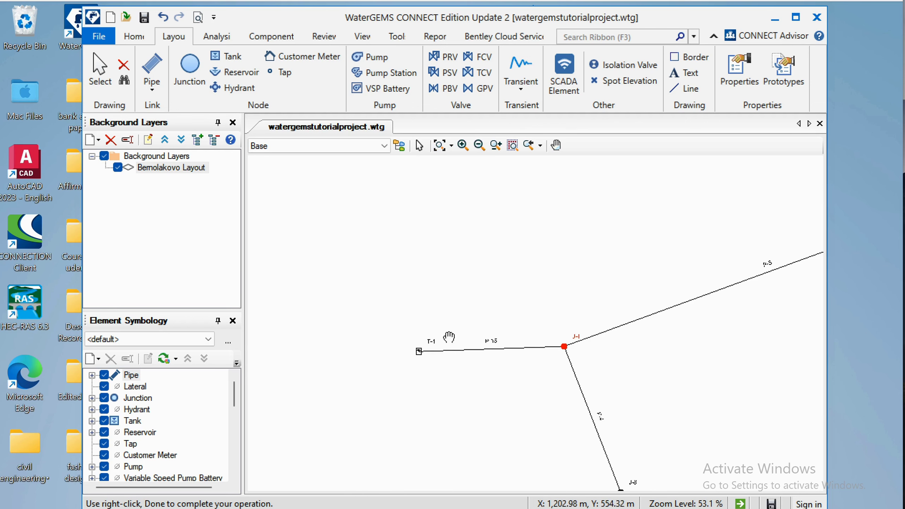
left_click_drag(449, 336, 416, 244)
left_click(235, 73)
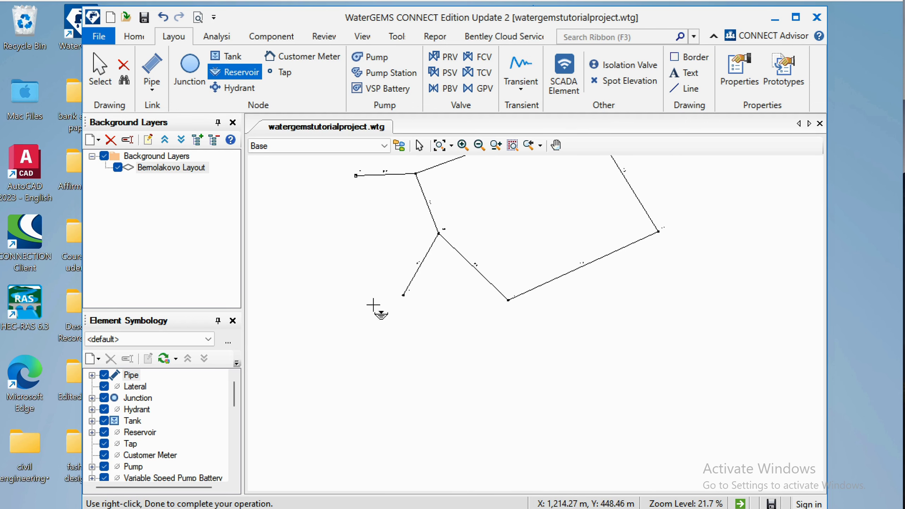
left_click(344, 367)
scroll(360, 361, "up", 1)
scroll(340, 374, "down", 1)
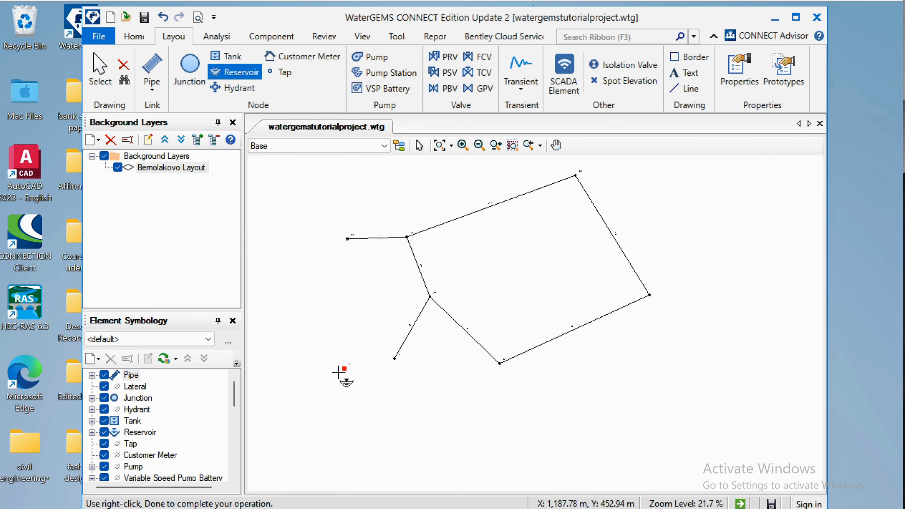
- Place a pump a short distance east of reservoir R-1, between it and junction J-9
scroll(353, 366, "up", 14)
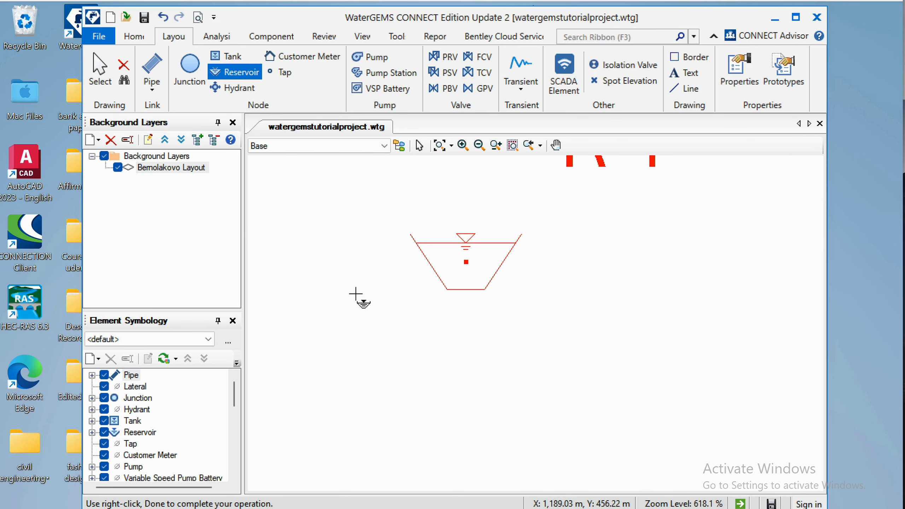
left_click_drag(360, 297, 285, 431)
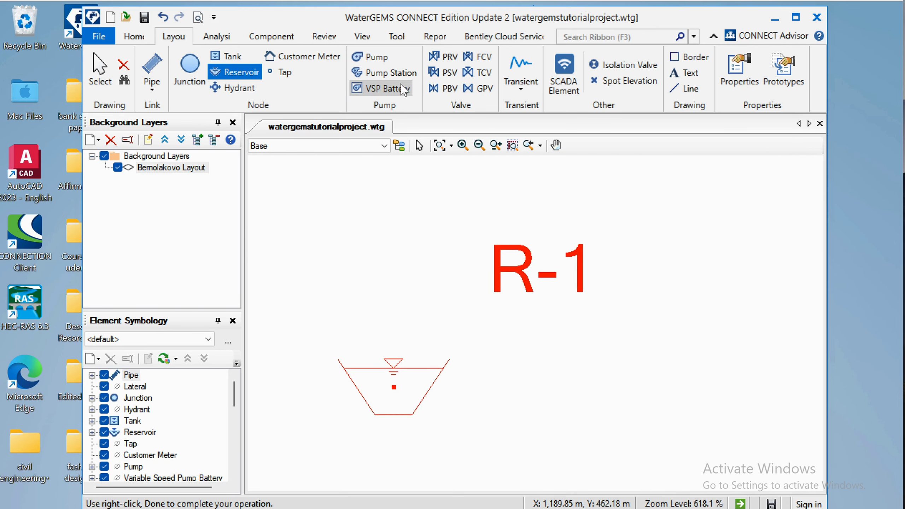
left_click(372, 57)
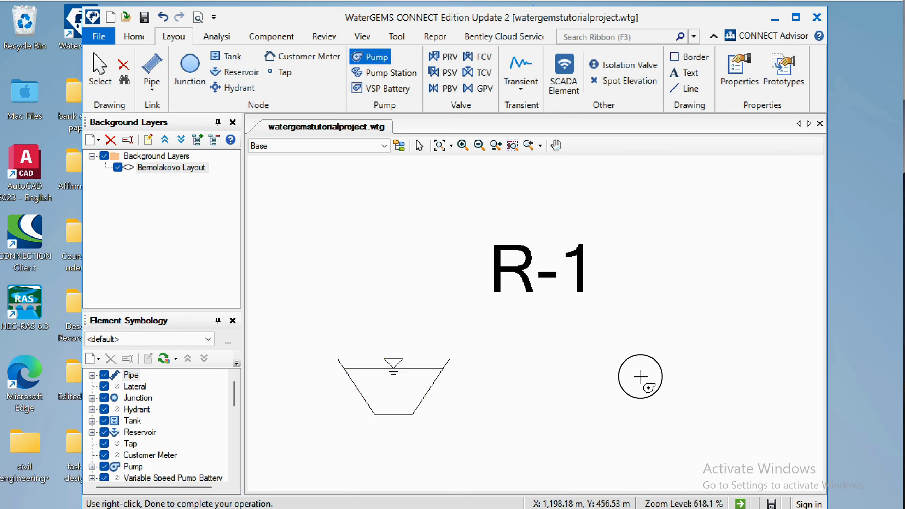
left_click(645, 376)
- Connect reservoir R-1 through the pump to junction J-9 with straight pipes and finish the layout command
scroll(514, 373, "down", 18)
scroll(513, 369, "up", 12)
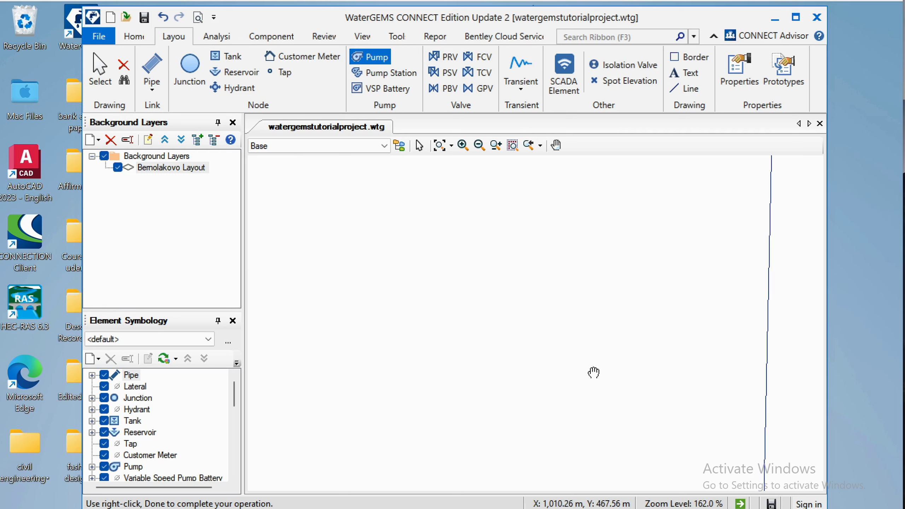
scroll(564, 364, "down", 7)
scroll(534, 367, "down", 5)
scroll(522, 369, "up", 9)
scroll(667, 282, "up", 1)
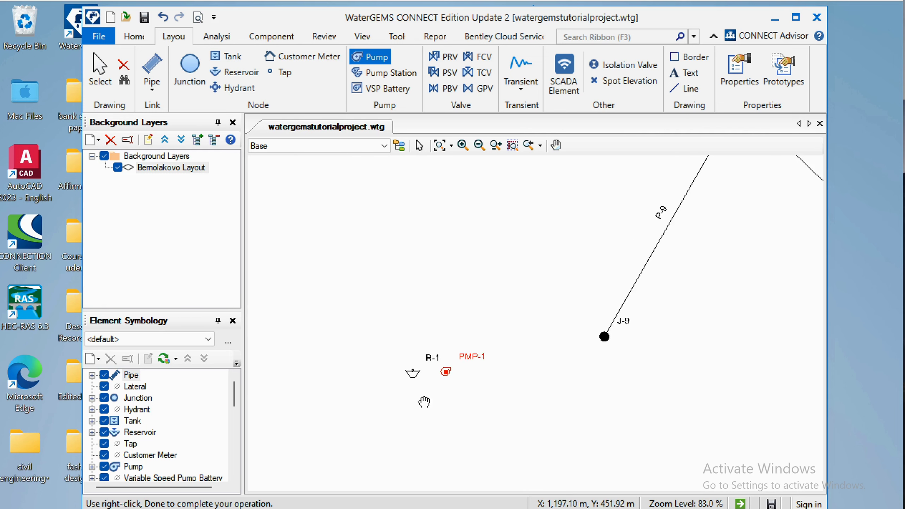
scroll(370, 396, "down", 1)
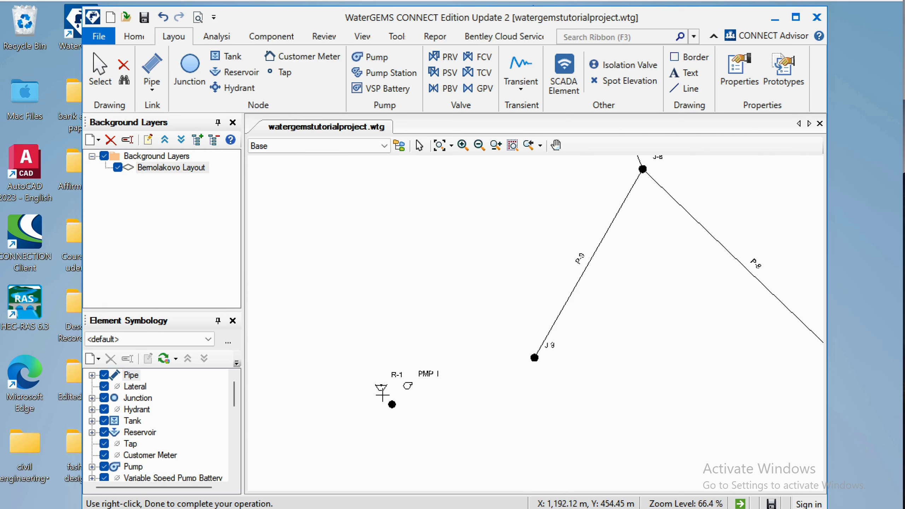
scroll(387, 387, "up", 3)
left_click(379, 379)
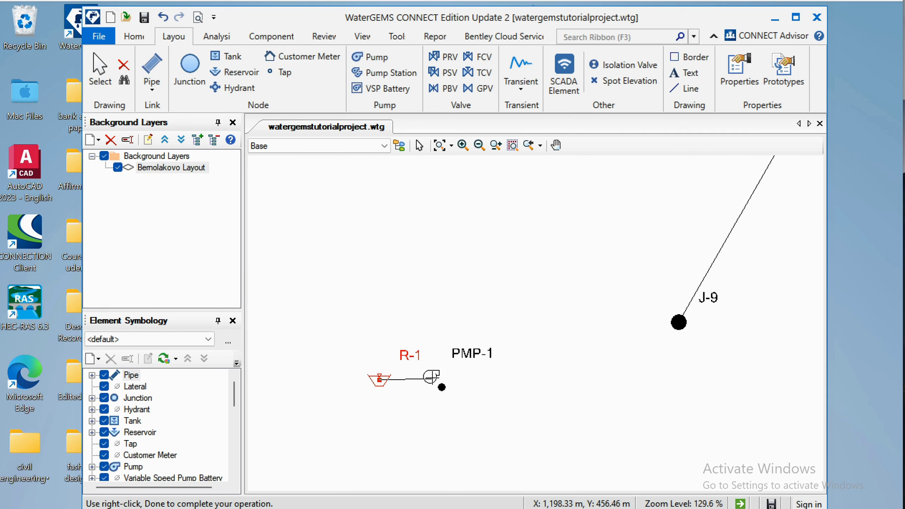
left_click(431, 377)
left_click(676, 323)
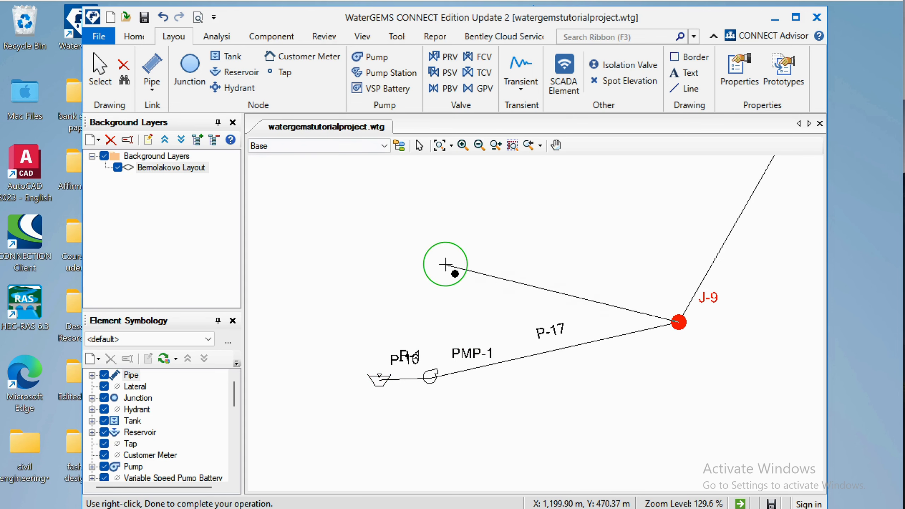
right_click(446, 264)
left_click(481, 67)
- Examine the pipe connections from the reservoir through the pump to junction J-9, and the practice network beside the background layout
scroll(606, 299, "down", 5)
scroll(605, 301, "up", 3)
scroll(583, 347, "up", 3)
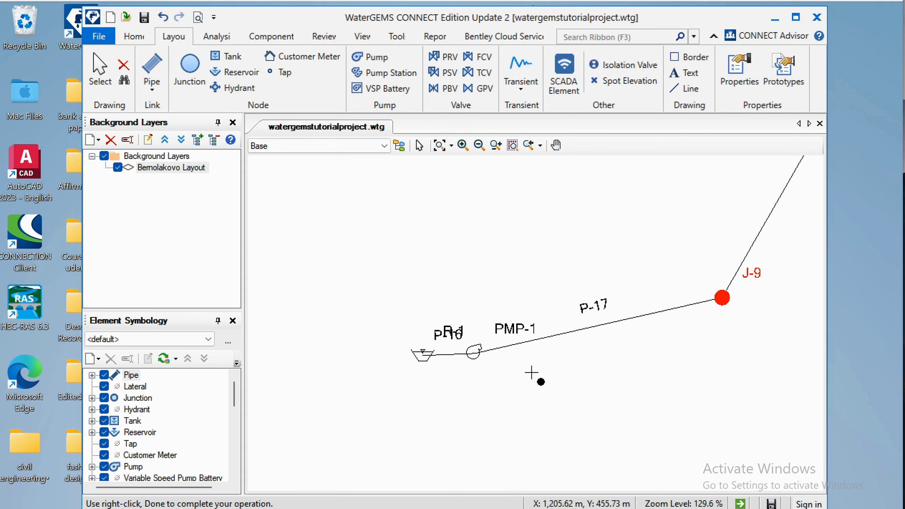
scroll(463, 356, "up", 1)
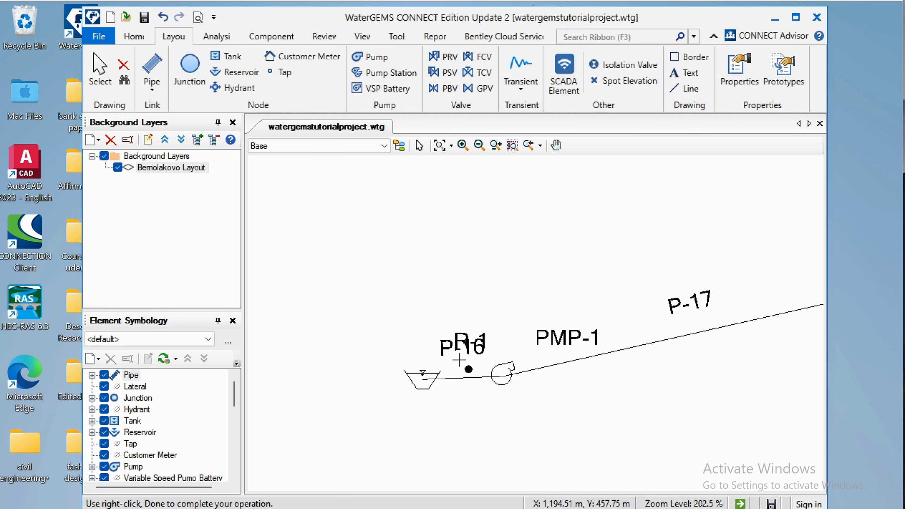
scroll(463, 371, "down", 3)
scroll(463, 377, "up", 1)
scroll(463, 377, "up", 2)
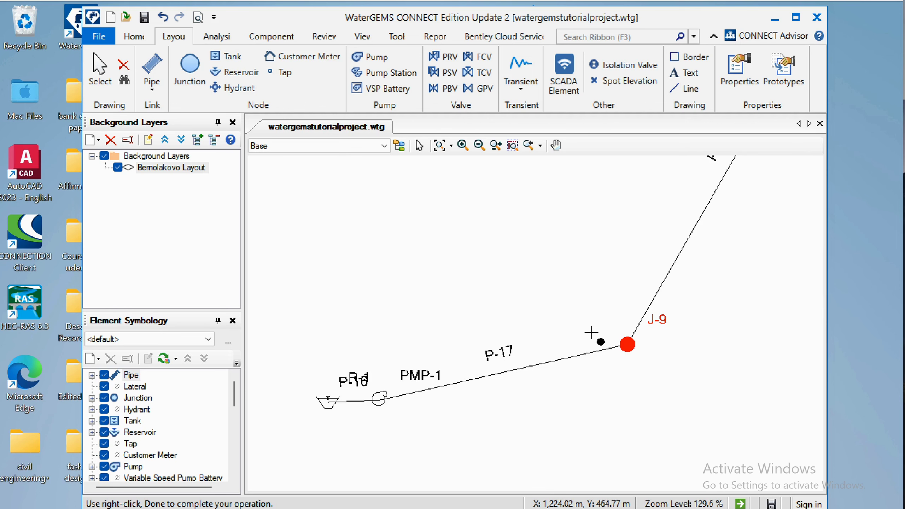
scroll(557, 396, "down", 8)
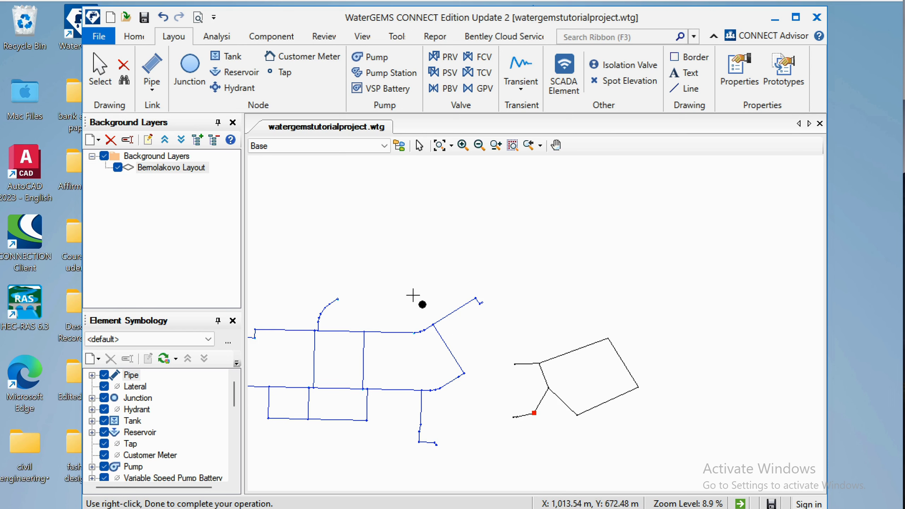
left_click_drag(414, 299, 499, 242)
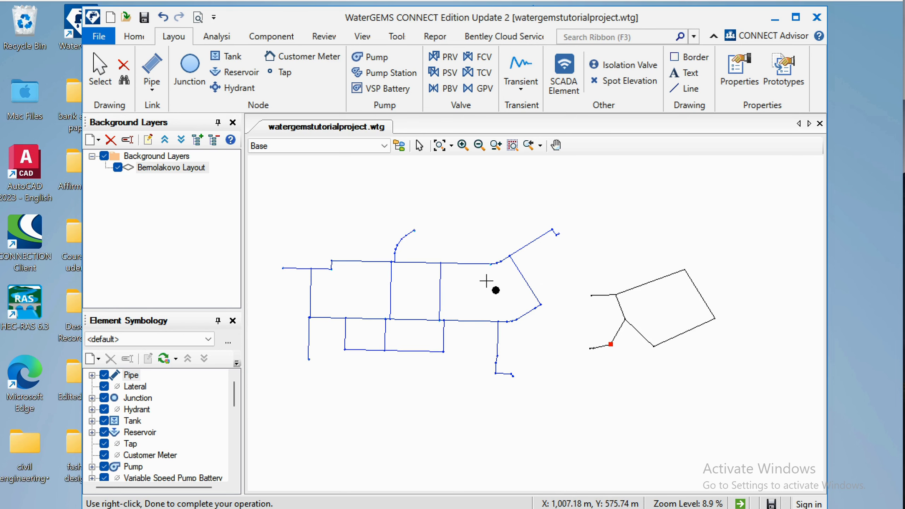
scroll(491, 299, "down", 1)
scroll(475, 317, "up", 4)
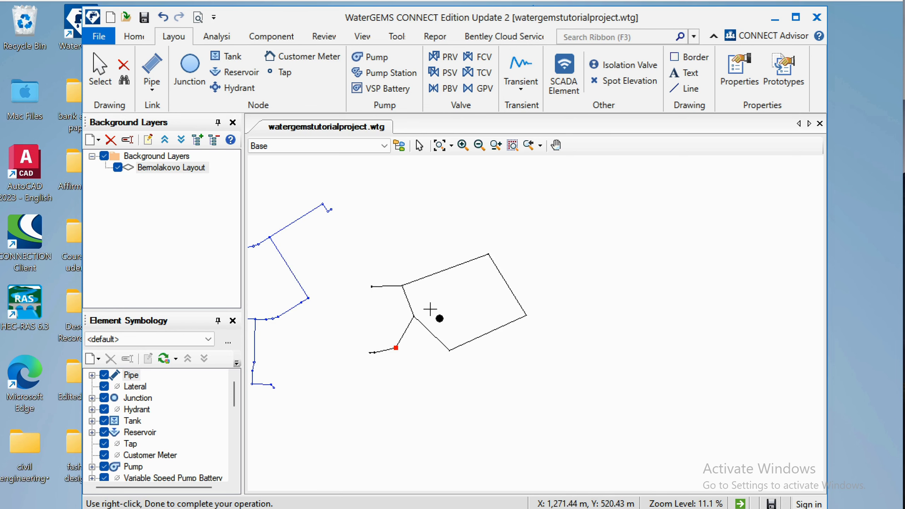
scroll(419, 347, "up", 7)
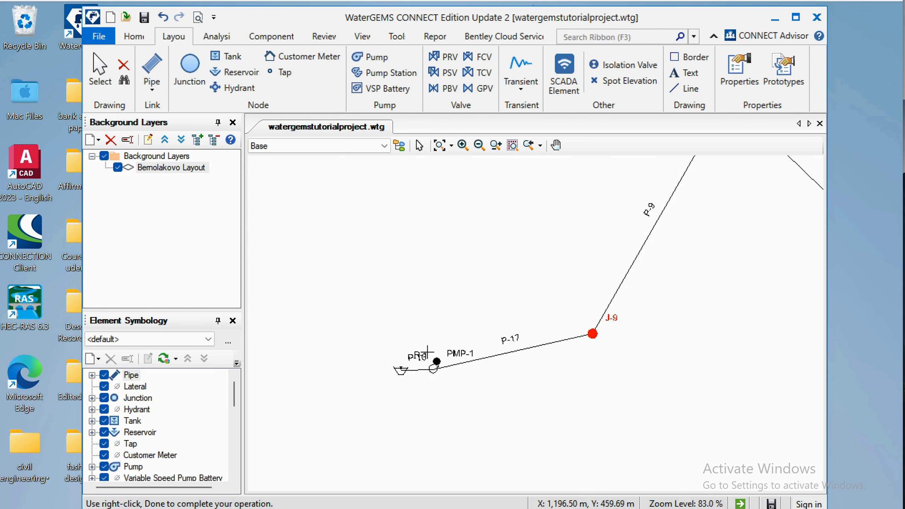
scroll(428, 352, "down", 1)
scroll(428, 385, "down", 1)
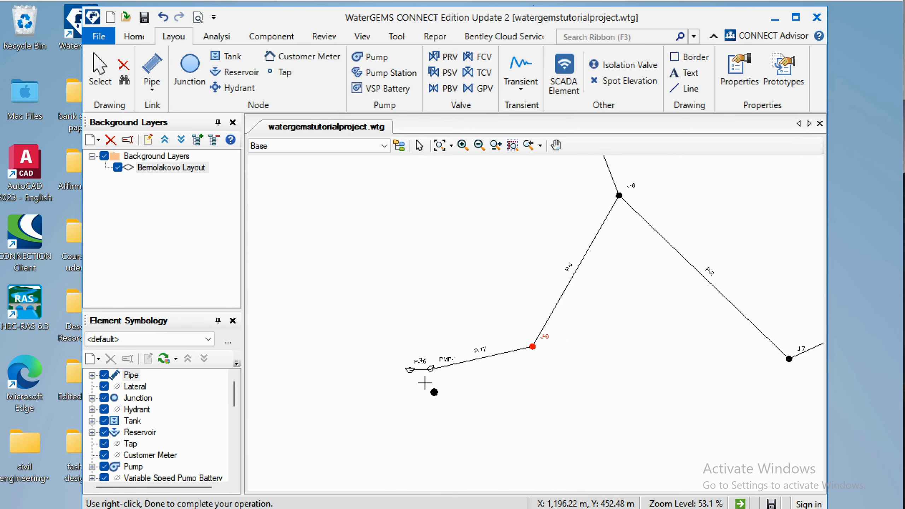
scroll(425, 384, "up", 6)
scroll(427, 448, "down", 6)
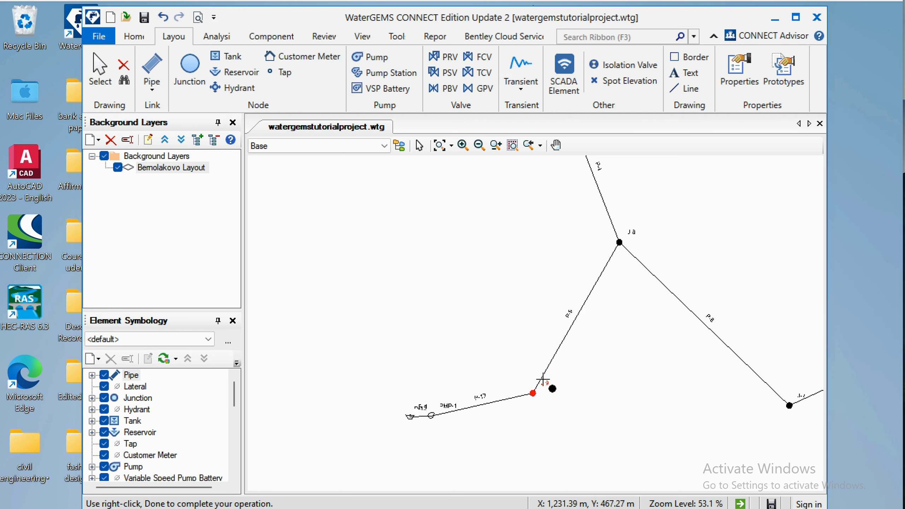
- Delete the practice network's pipes, junctions and pump east of the background layout
scroll(541, 378, "down", 15)
scroll(542, 378, "up", 10)
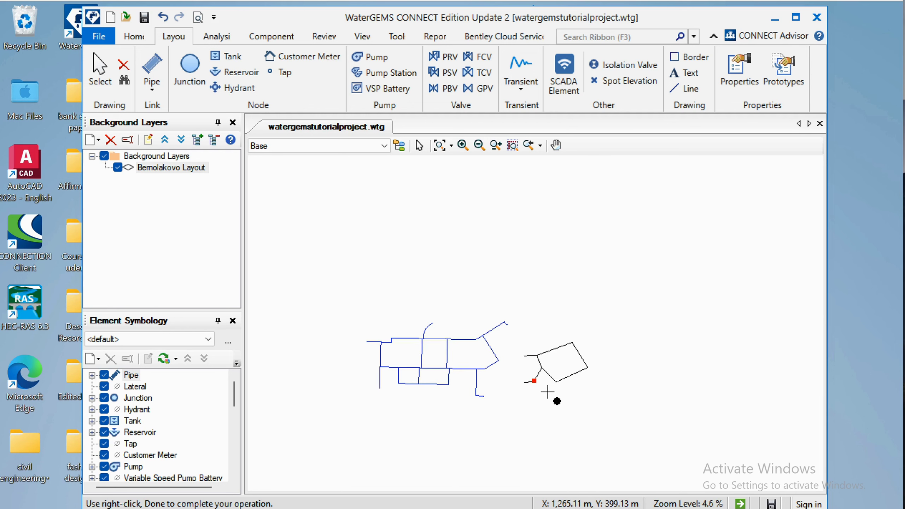
left_click_drag(547, 388, 516, 440)
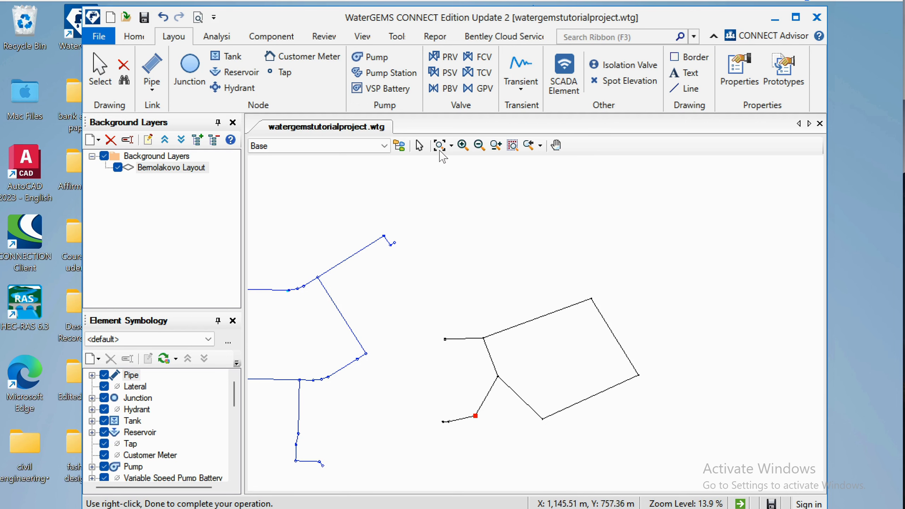
left_click(419, 146)
left_click_drag(700, 285, 446, 441)
right_click(447, 439)
left_click(488, 168)
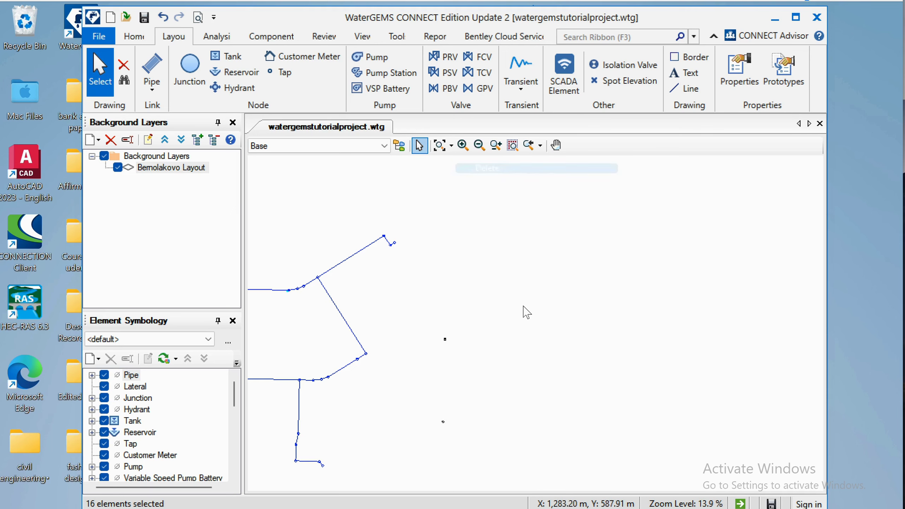
- Delete the leftover tank and reservoir east of the background layout
left_click_drag(538, 289, 434, 443)
right_click(434, 443)
left_click(460, 208)
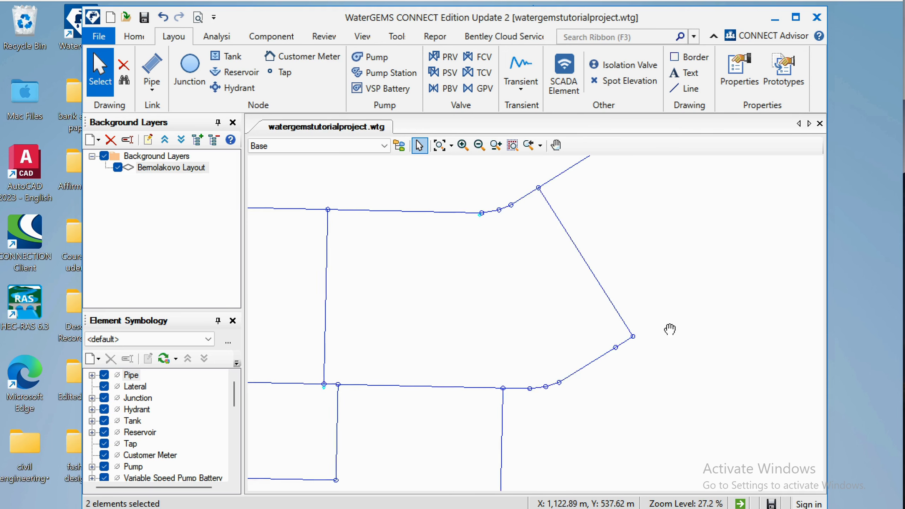
- Examine the Bemolakovo background layout up close, from its western branches to the nodes at its northeast end
left_click(440, 145)
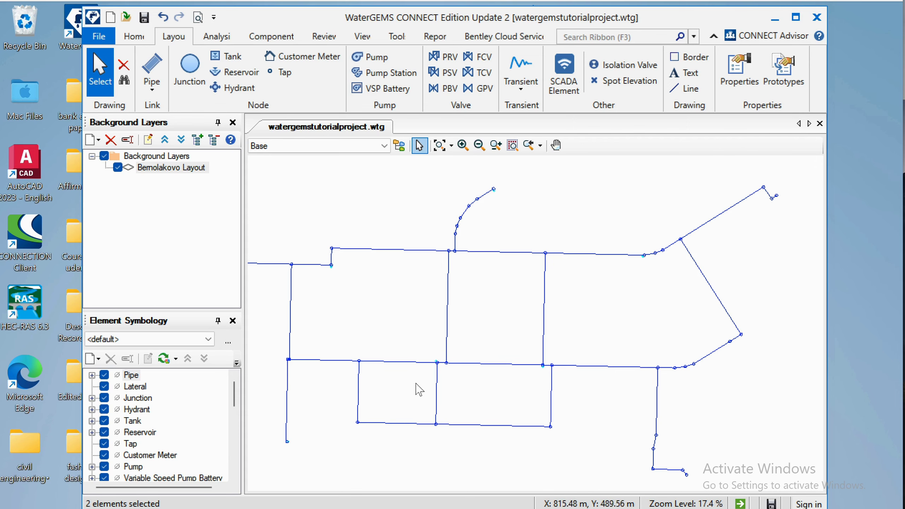
scroll(376, 396, "up", 1)
scroll(376, 393, "up", 5)
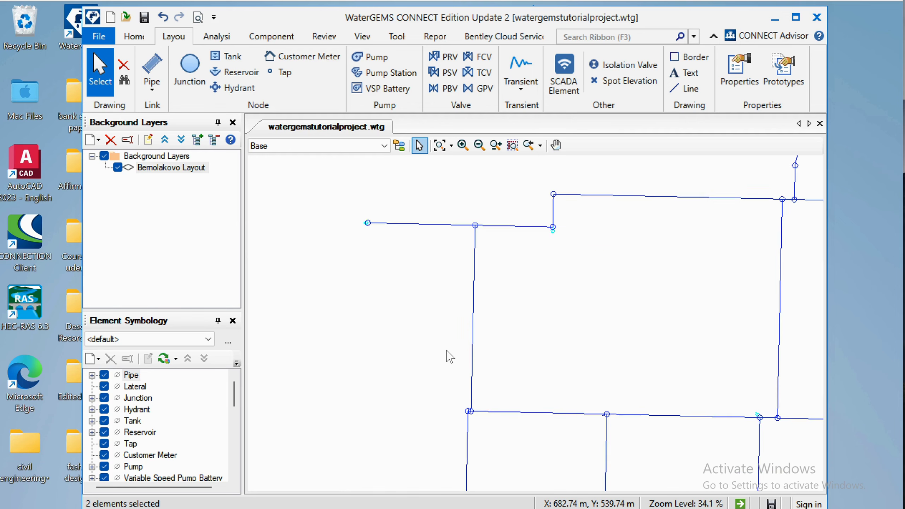
scroll(358, 386, "up", 10)
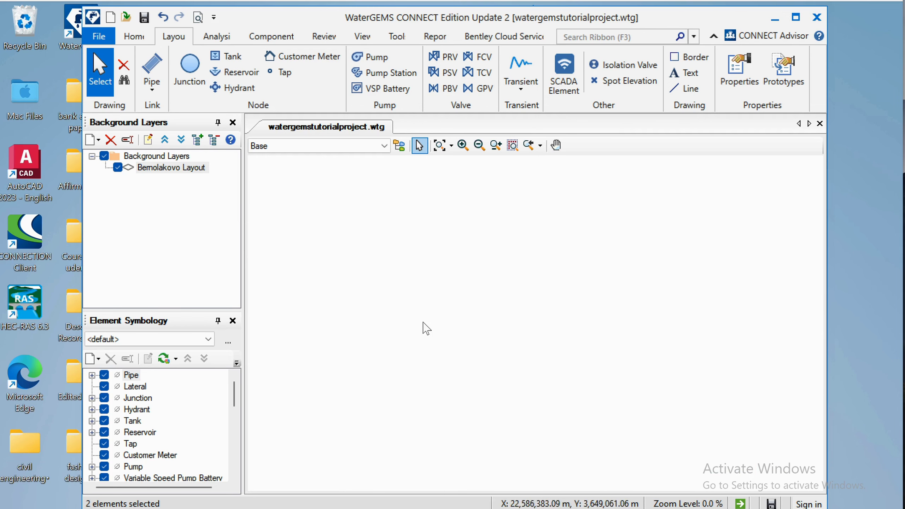
left_click(441, 146)
scroll(359, 303, "up", 4)
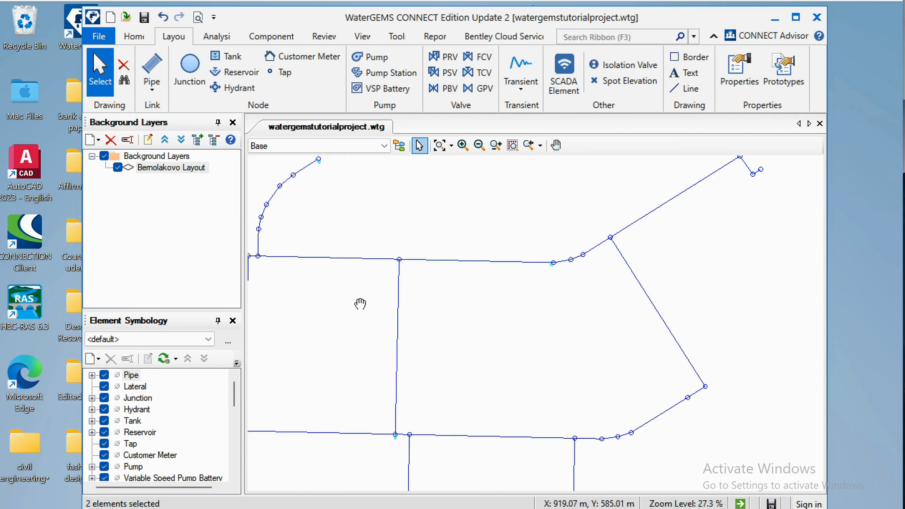
scroll(536, 322, "down", 2)
scroll(534, 319, "up", 5)
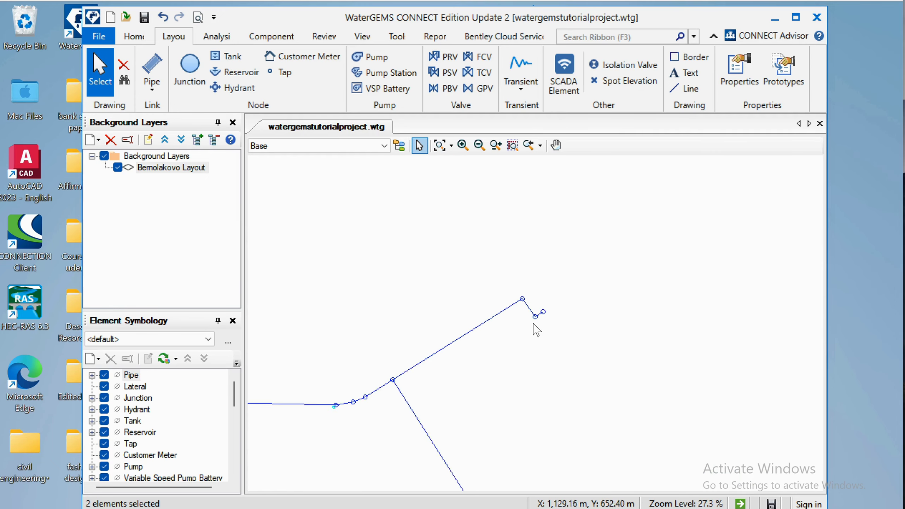
scroll(542, 363, "up", 3)
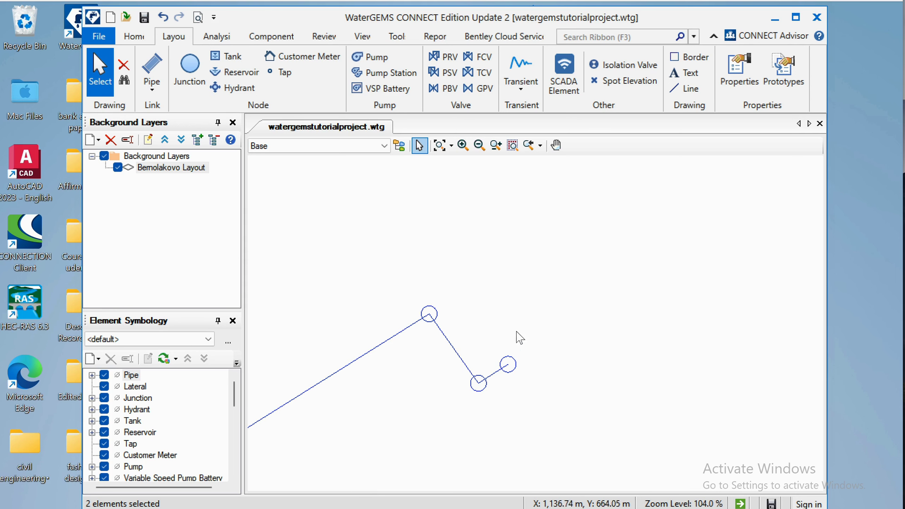
scroll(506, 418, "down", 1)
scroll(506, 419, "up", 15)
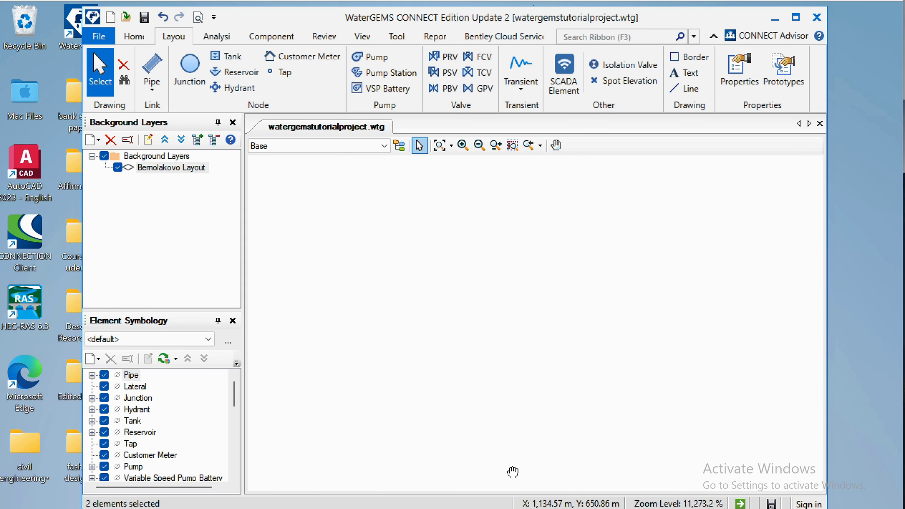
scroll(471, 344, "down", 2)
scroll(480, 338, "down", 4)
left_click(438, 146)
left_click_drag(533, 311, 385, 391)
scroll(528, 372, "up", 4)
left_click_drag(527, 372, 441, 442)
scroll(505, 360, "up", 1)
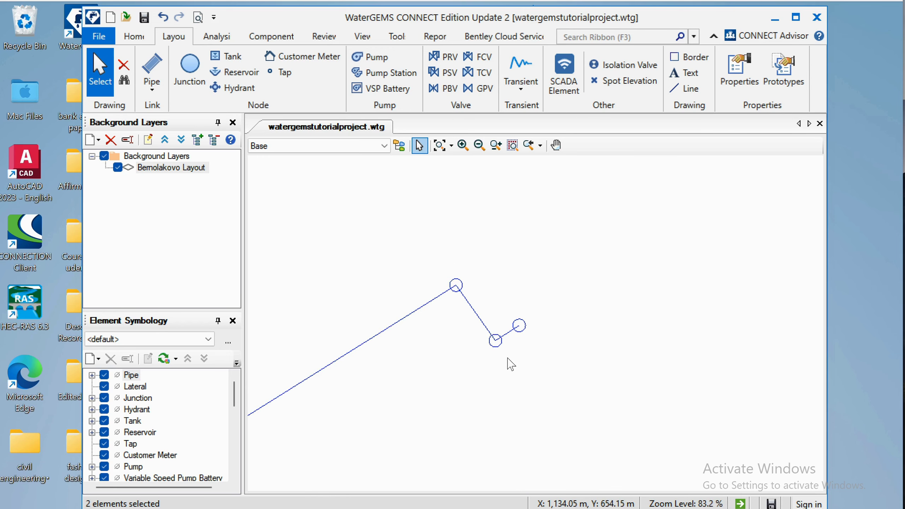
scroll(511, 424, "up", 1)
scroll(553, 293, "up", 4)
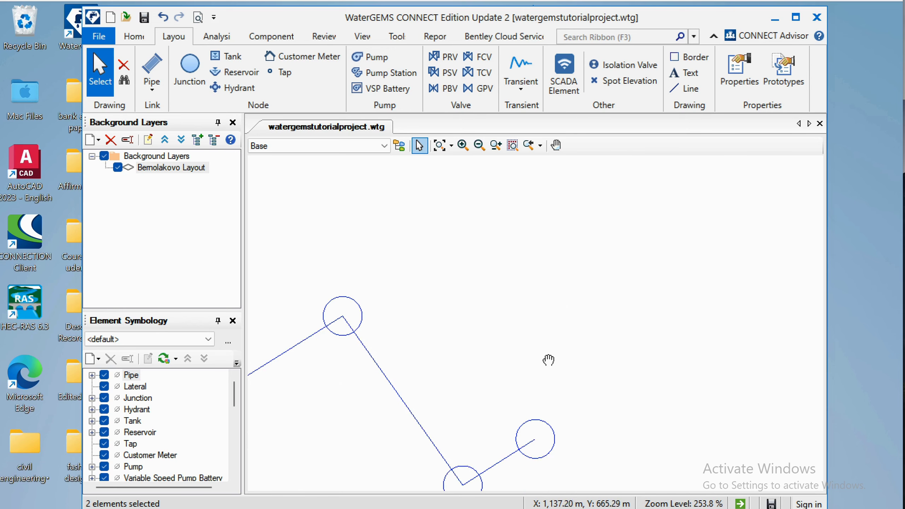
scroll(577, 313, "down", 13)
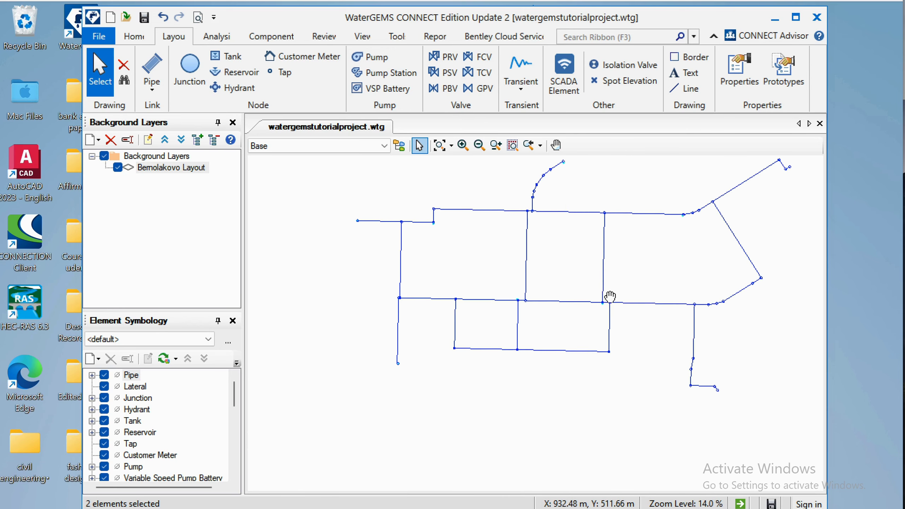
- Review the whole background layout and the line segments of its northeast branch
left_click_drag(608, 297, 484, 388)
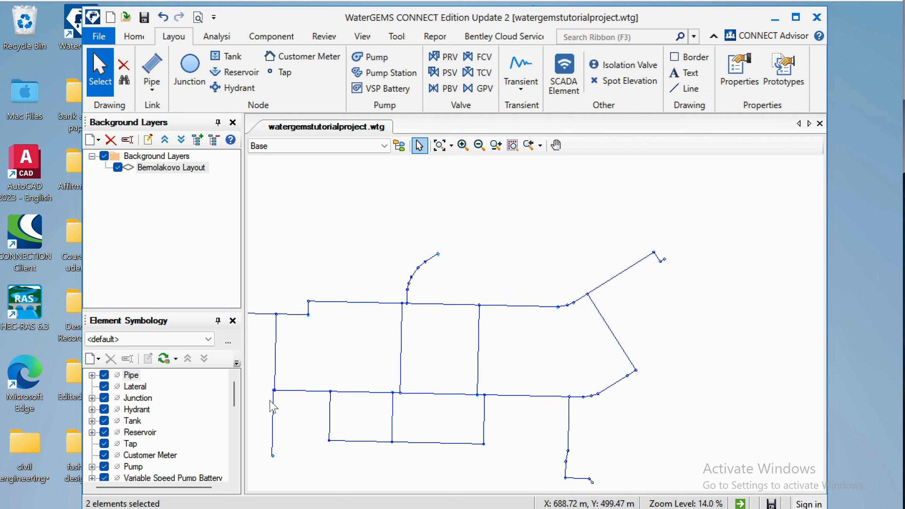
left_click_drag(509, 361, 521, 339)
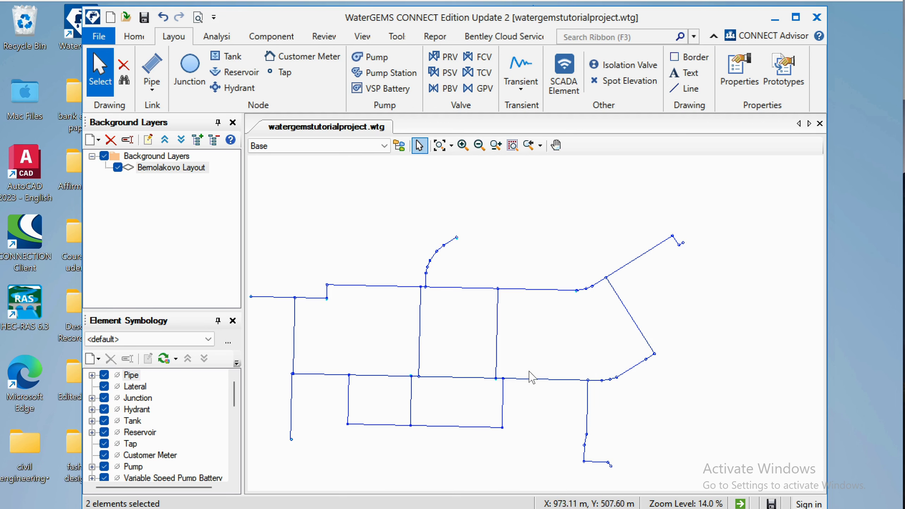
scroll(490, 384, "up", 4)
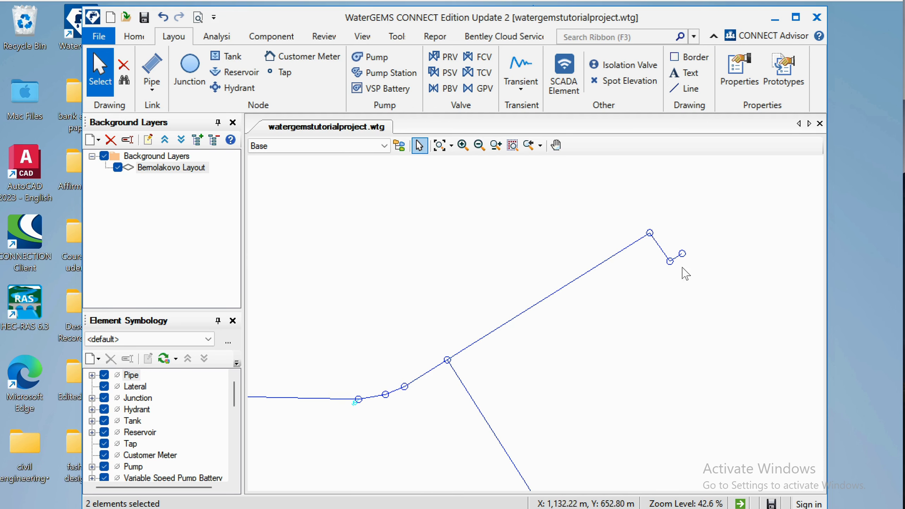
scroll(631, 307, "down", 2)
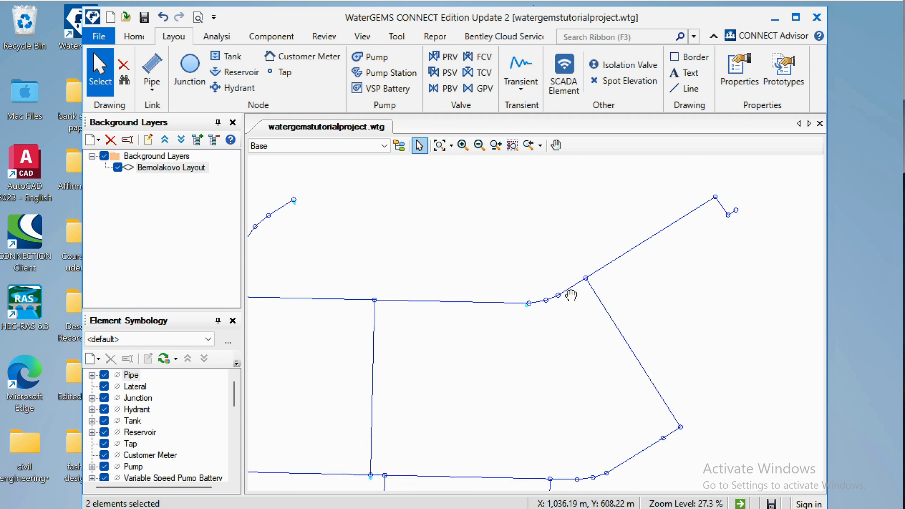
scroll(631, 287, "down", 3)
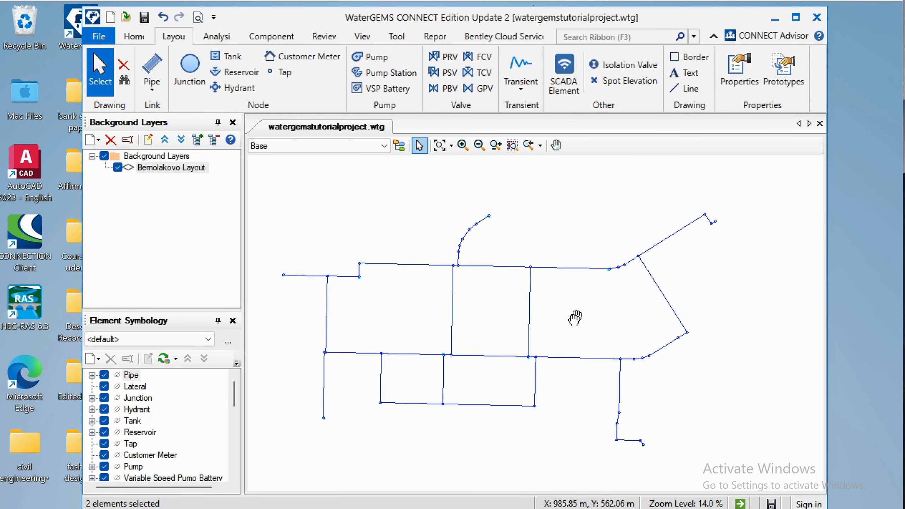